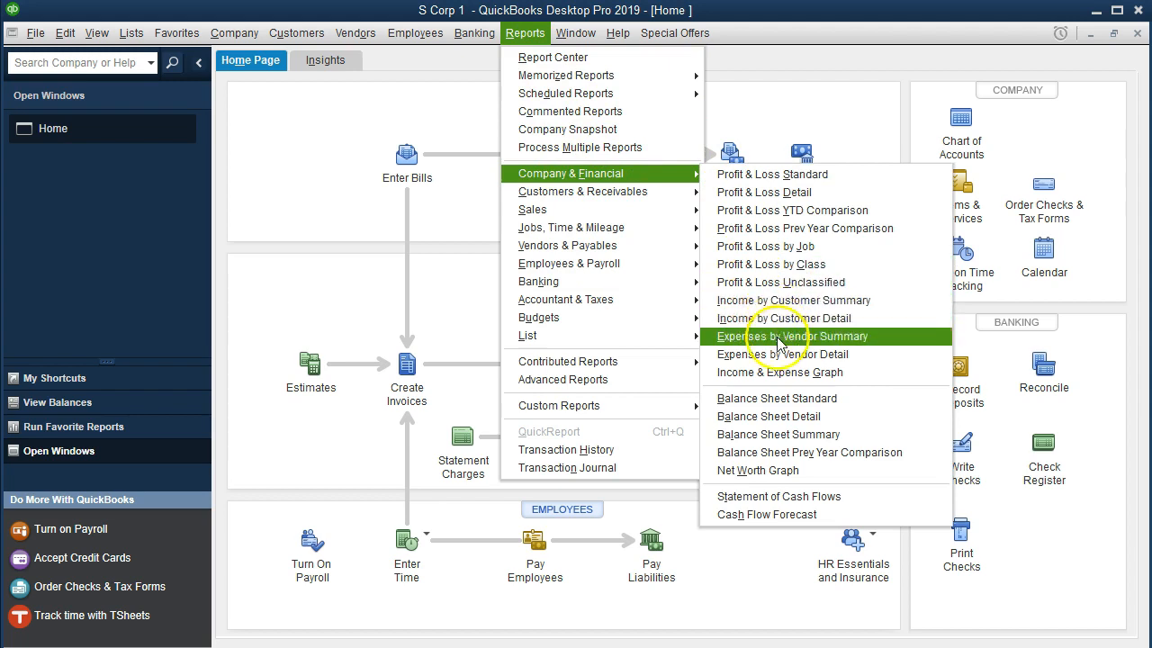
# Open the standard balance sheet report and customize its date range to 01/01/2021 through 12/31/2021
pyautogui.click(856, 409)
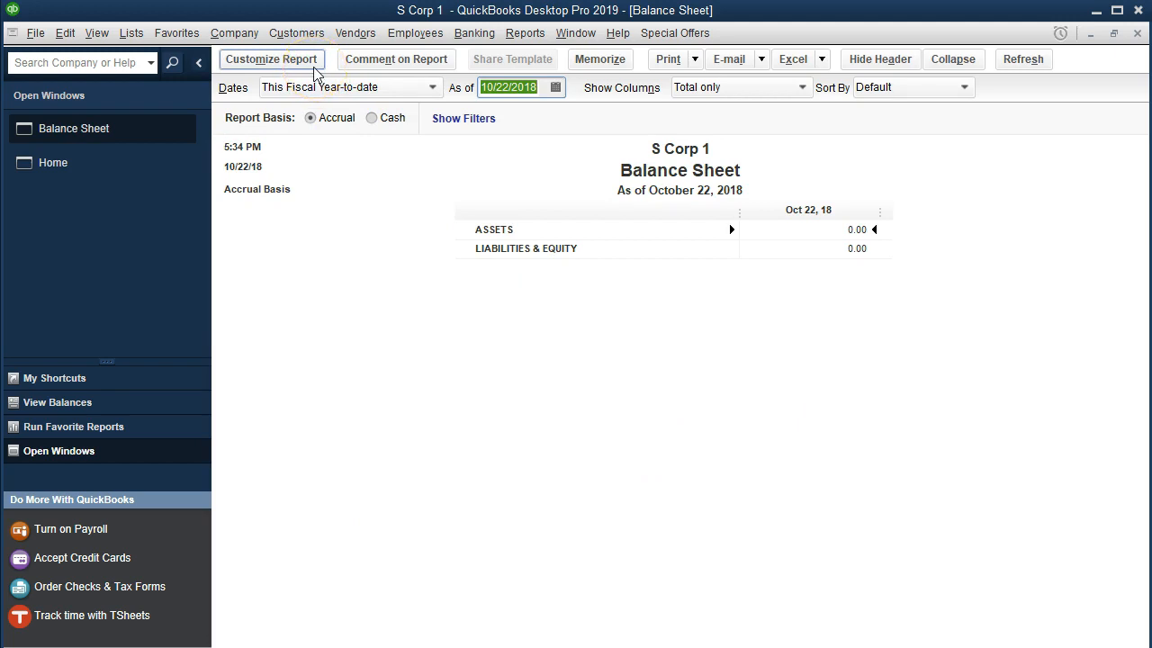
pyautogui.click(271, 60)
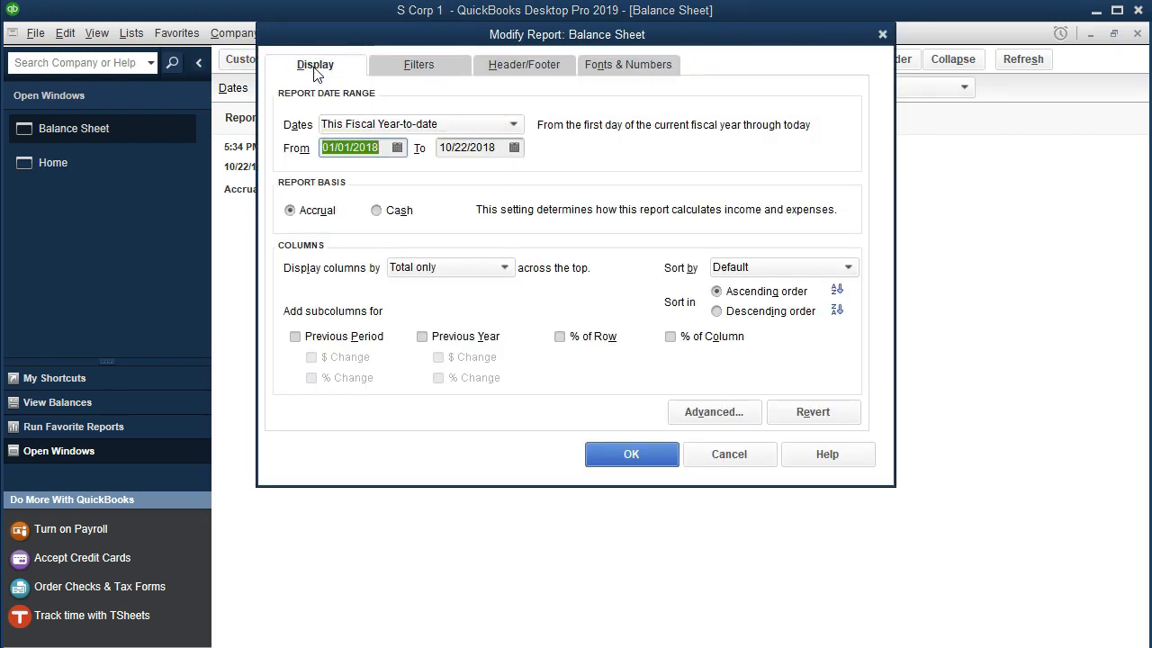
pyautogui.write('01/01/2021')
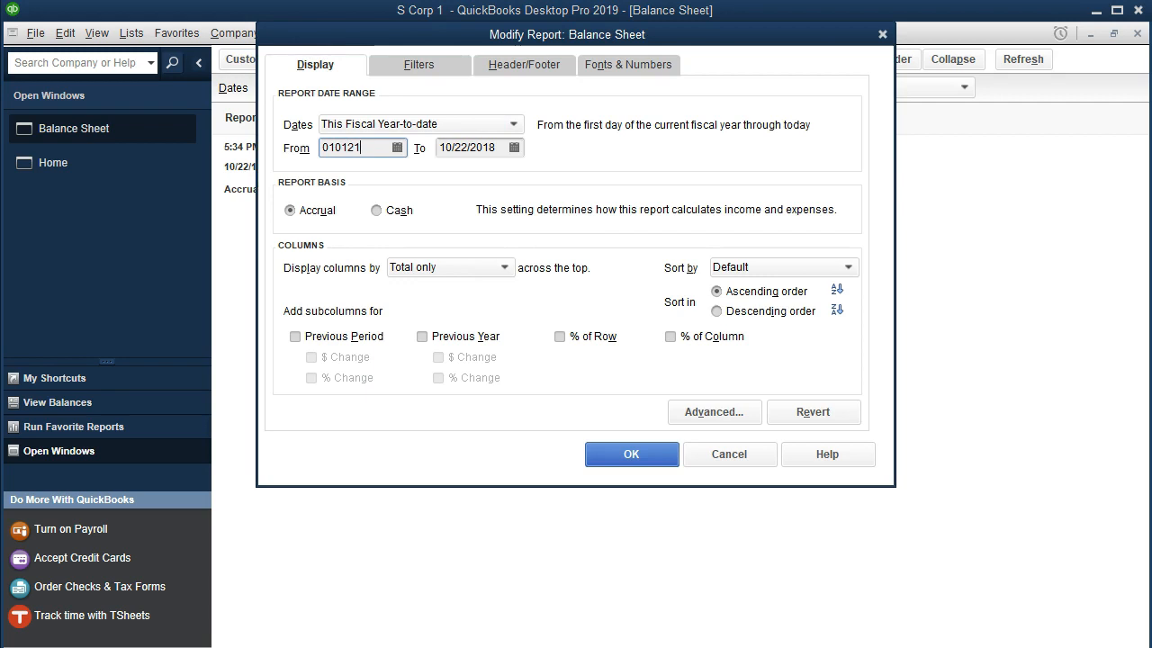
pyautogui.press('Tab')
pyautogui.write('0')
pyautogui.press('BackSpace')
pyautogui.write('1232')
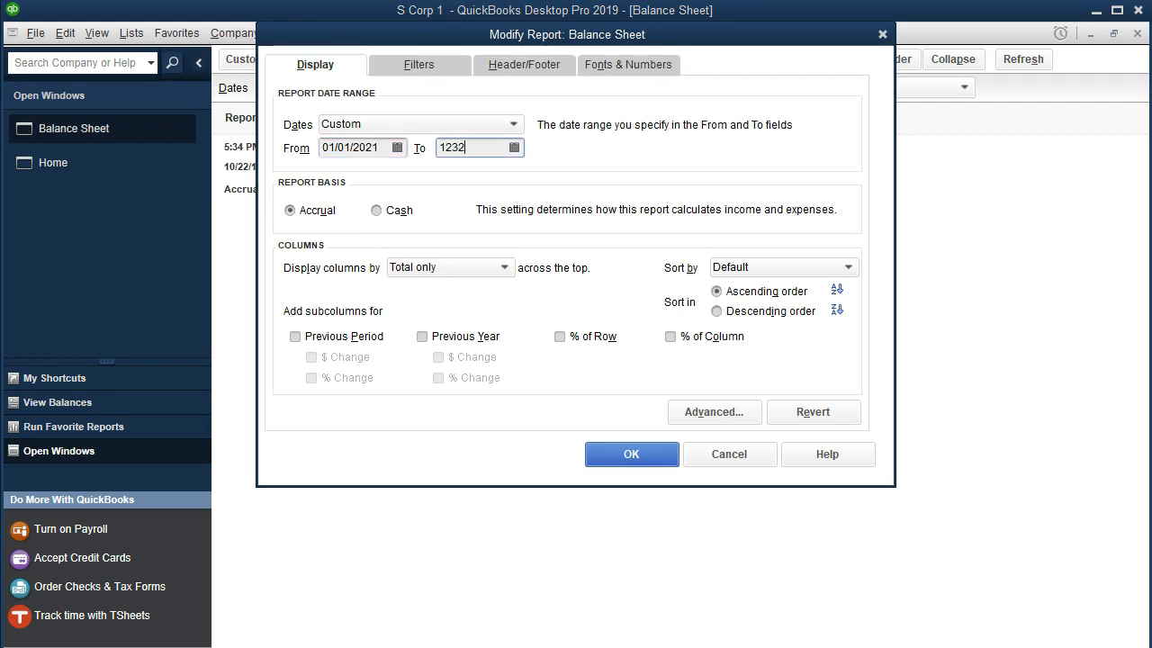
pyautogui.press('BackSpace')
pyautogui.write('1')
pyautogui.press('Tab')
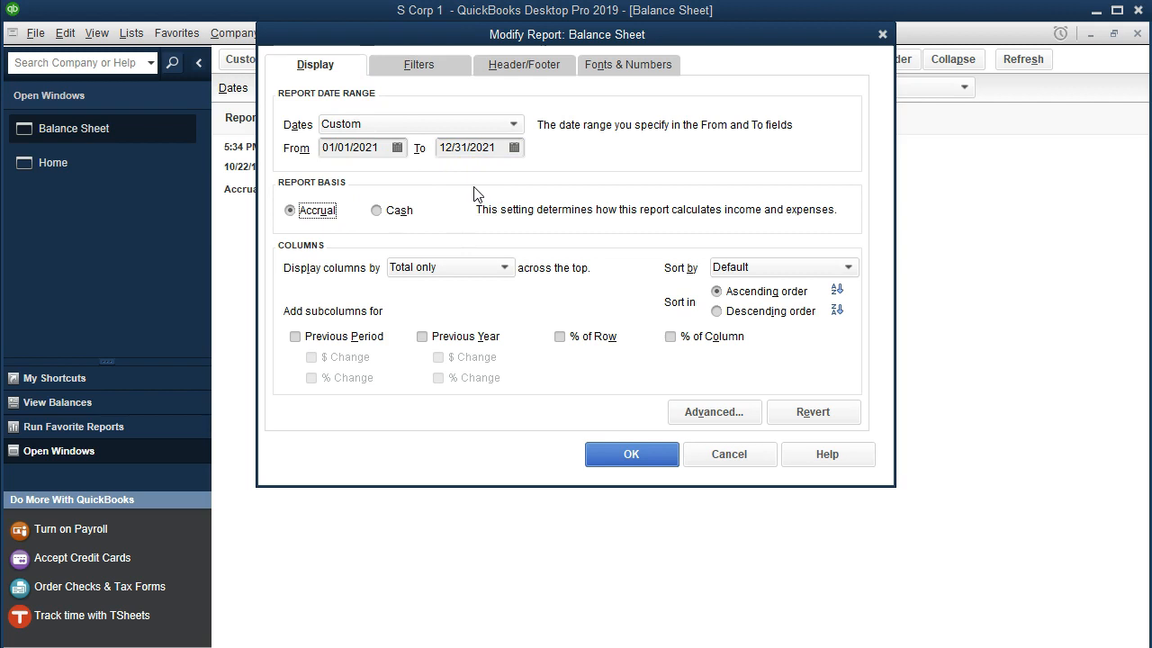
# Set the report's column label font size to 11, extend it to all related fonts, and apply the report changes
pyautogui.click(646, 71)
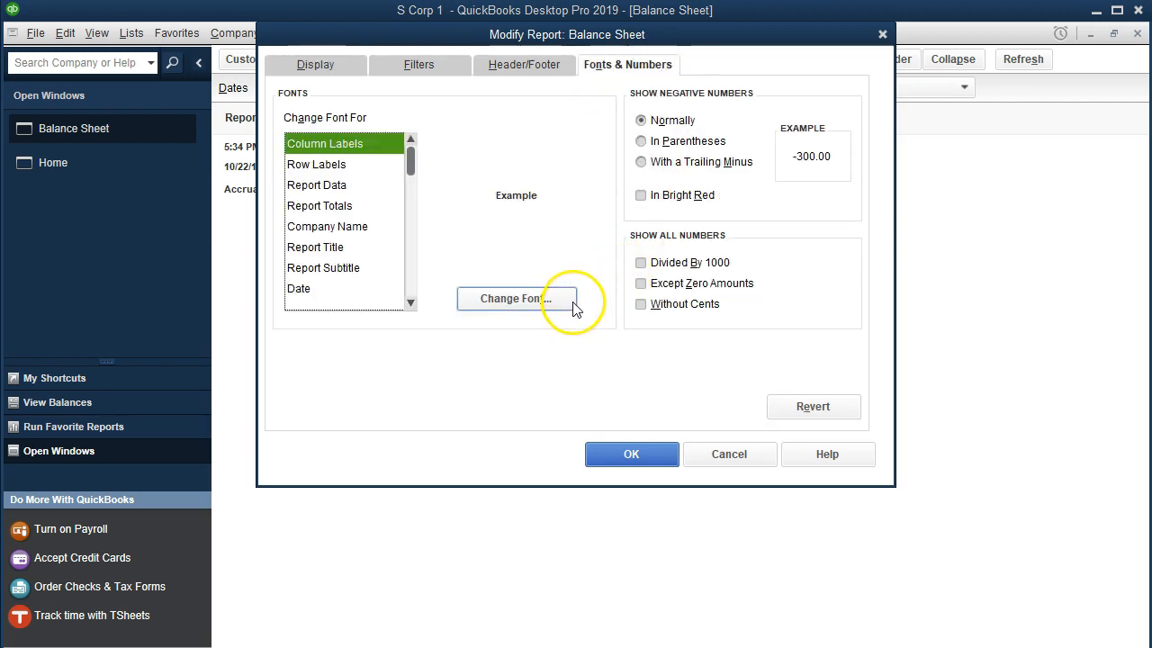
pyautogui.click(560, 298)
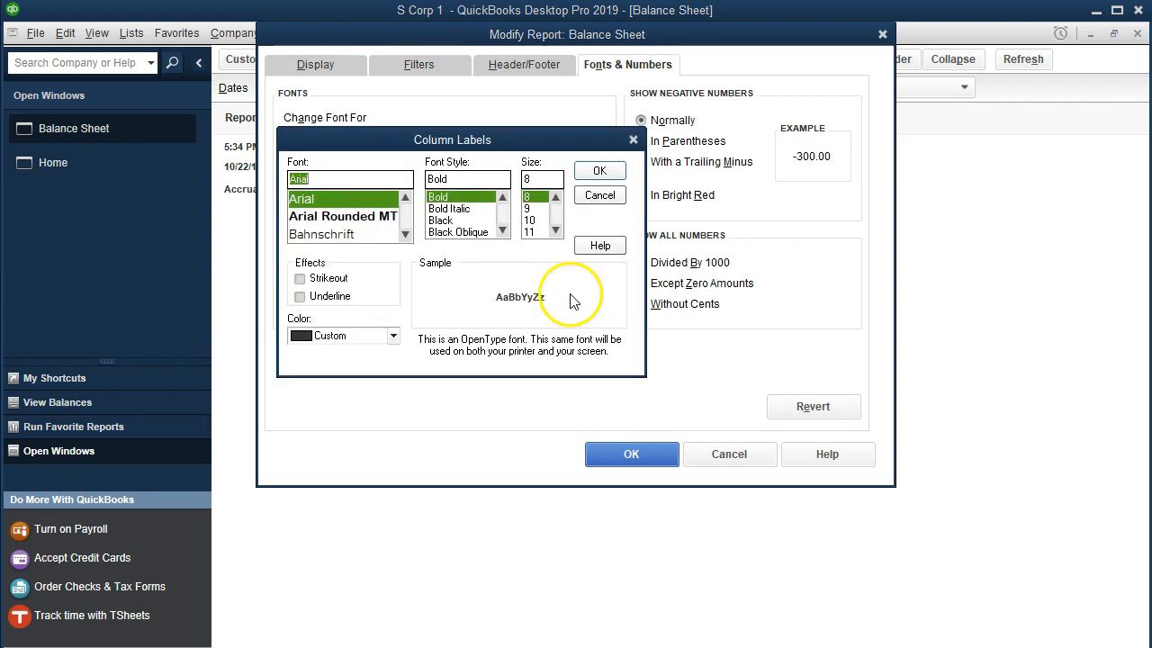
pyautogui.click(536, 231)
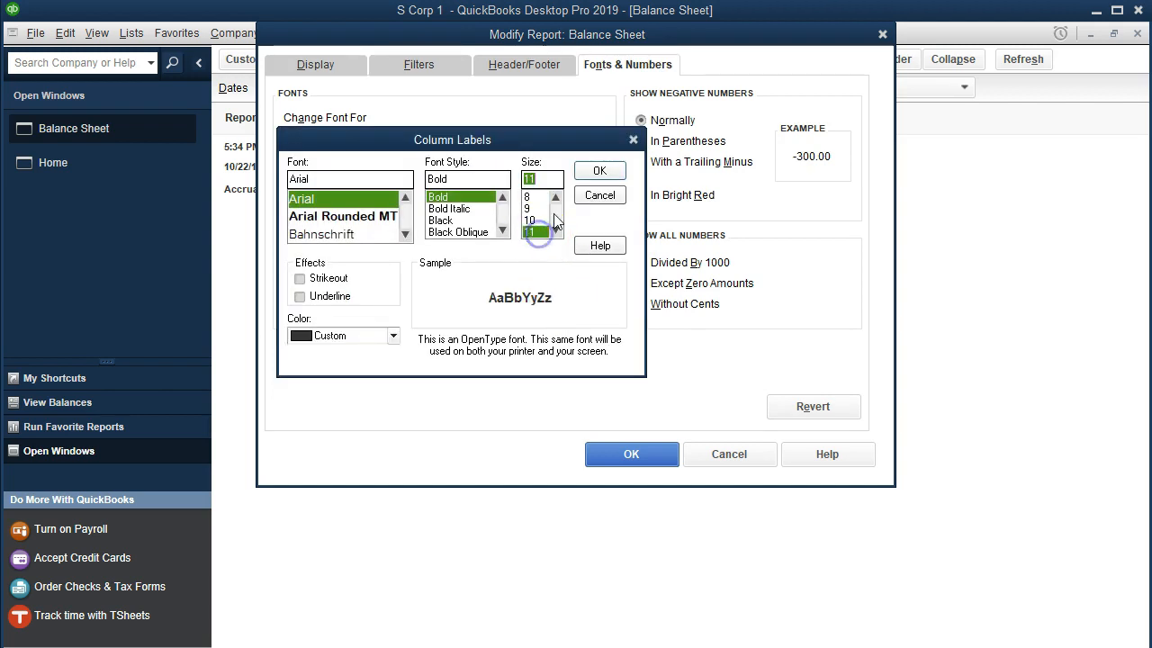
pyautogui.click(585, 173)
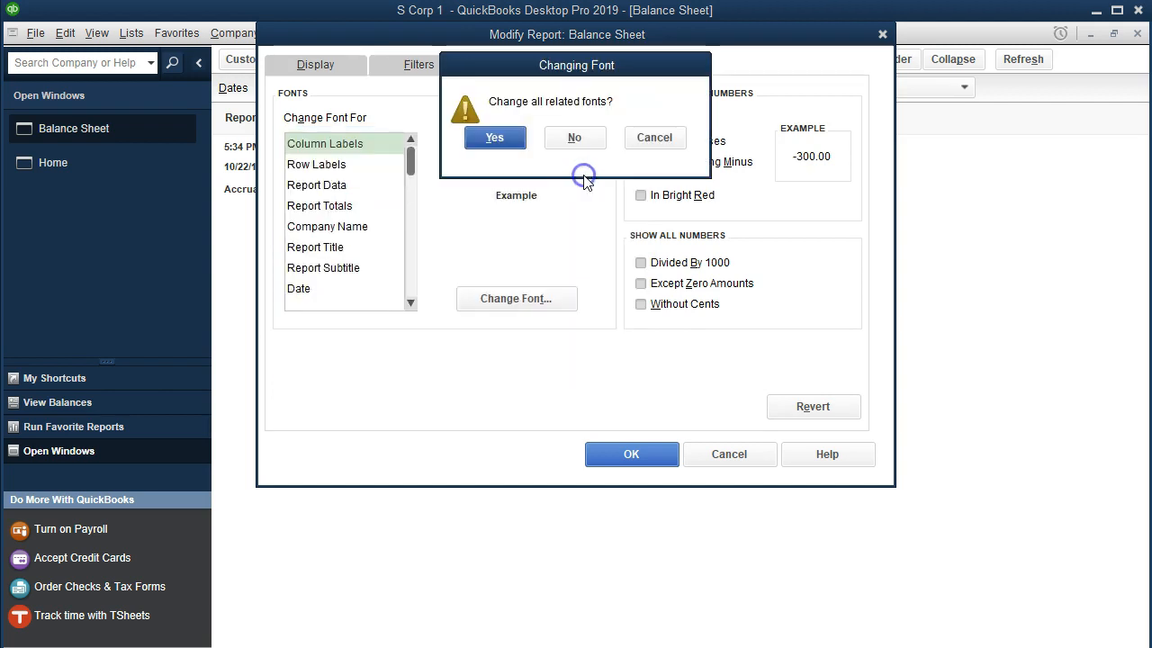
pyautogui.click(497, 141)
pyautogui.click(612, 452)
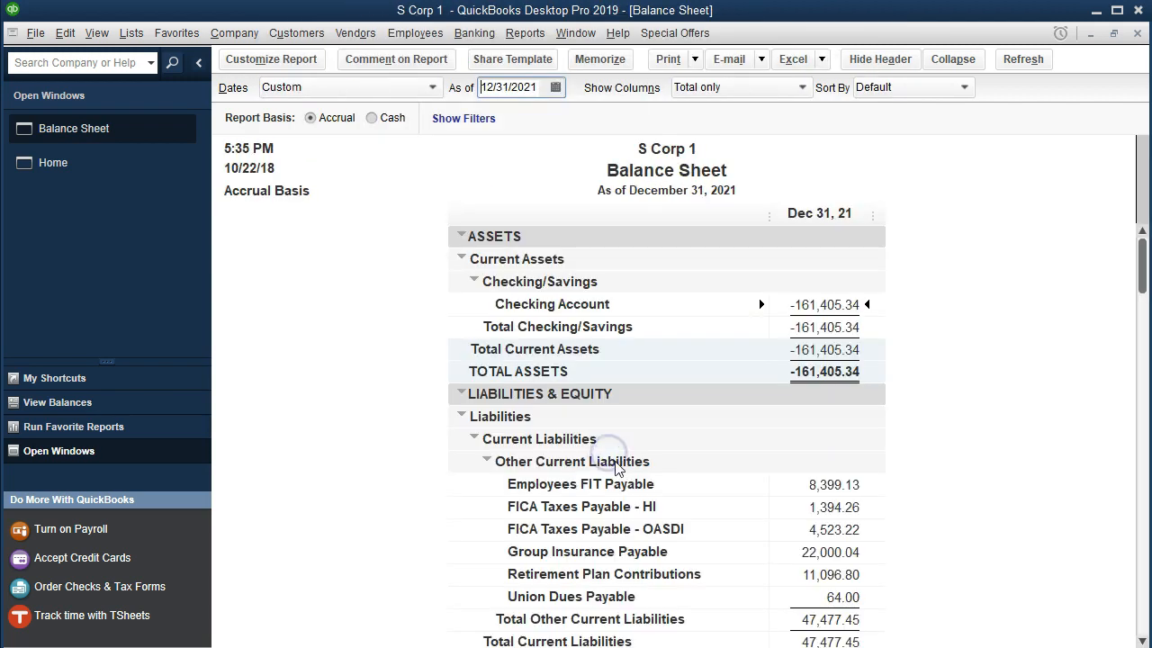
# Review the payroll liability balances on the balance sheet, and return to the home page
pyautogui.scroll(-2, 621, 458)
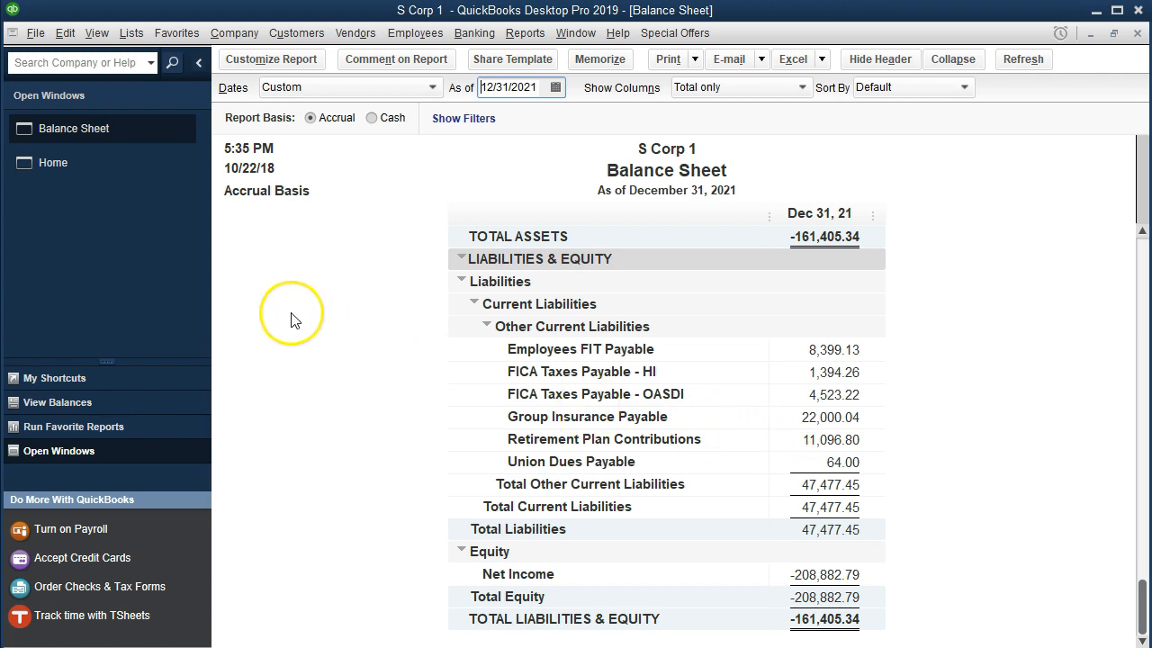
pyautogui.click(95, 173)
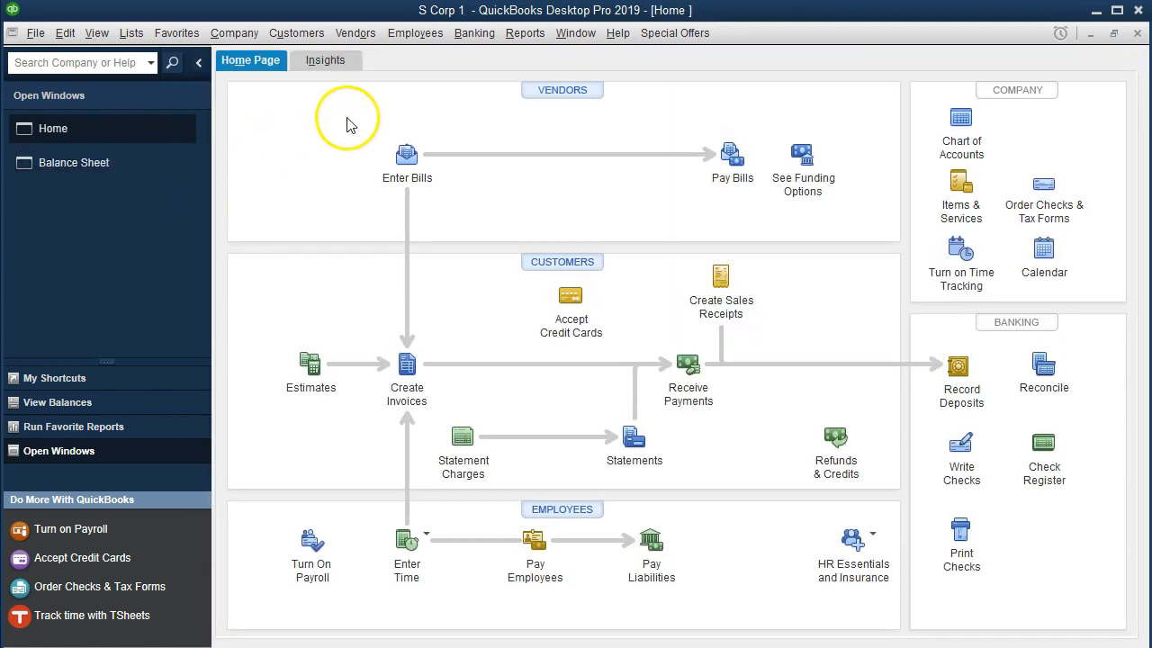
pyautogui.click(423, 43)
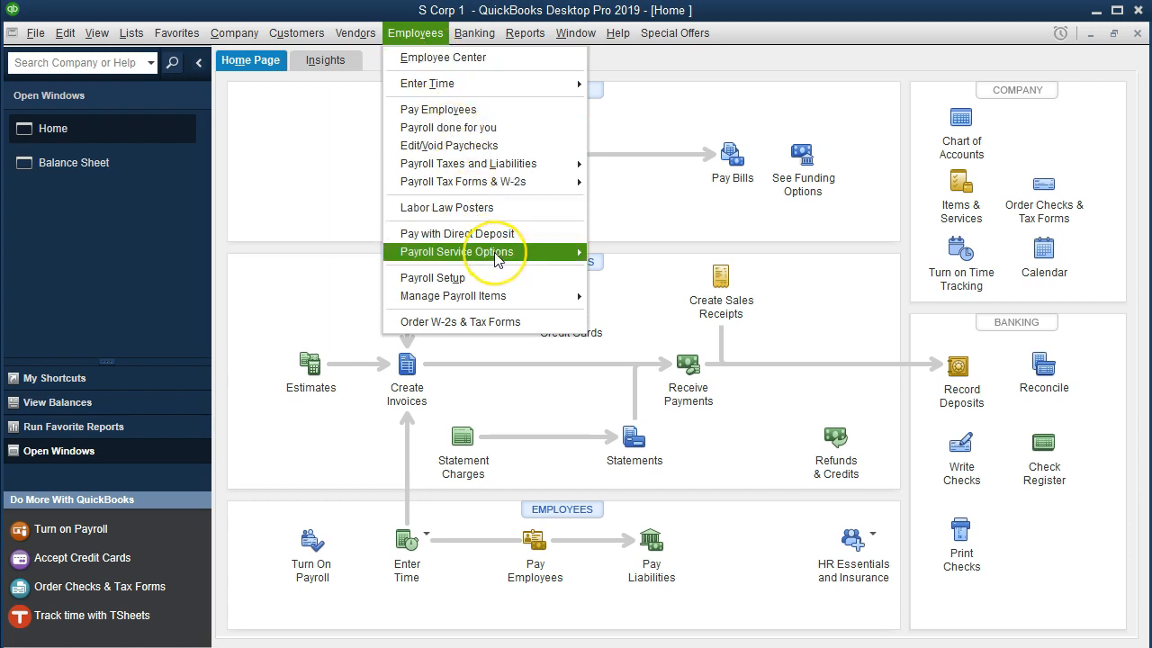
pyautogui.moveTo(493, 255)
pyautogui.moveTo(526, 164)
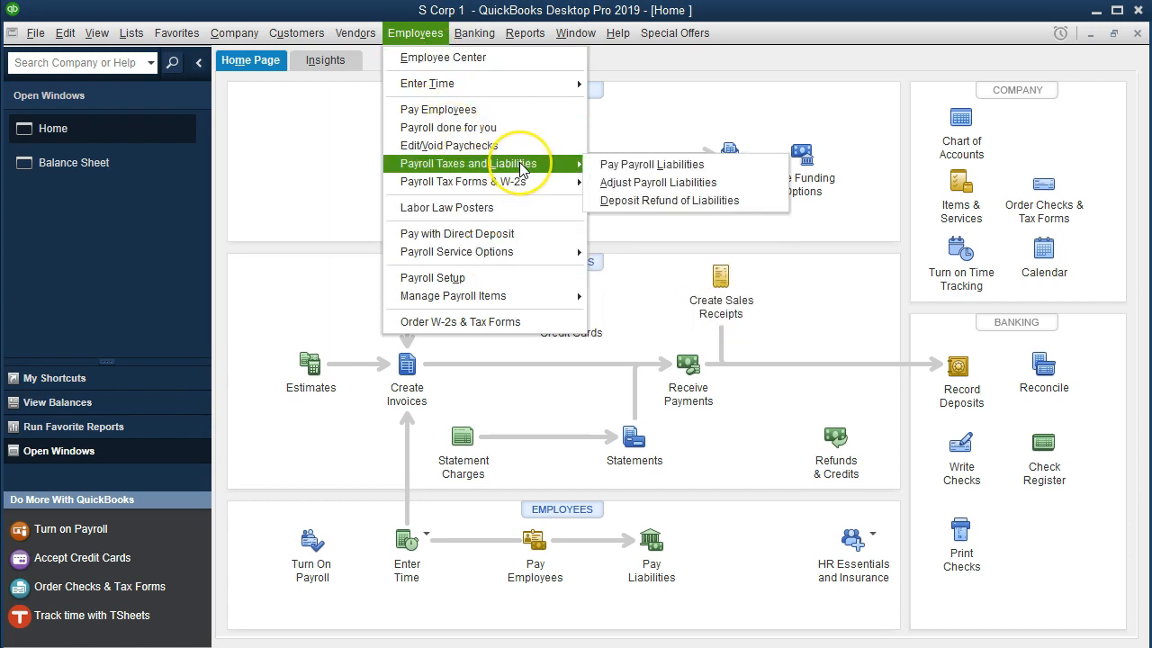
pyautogui.click(295, 200)
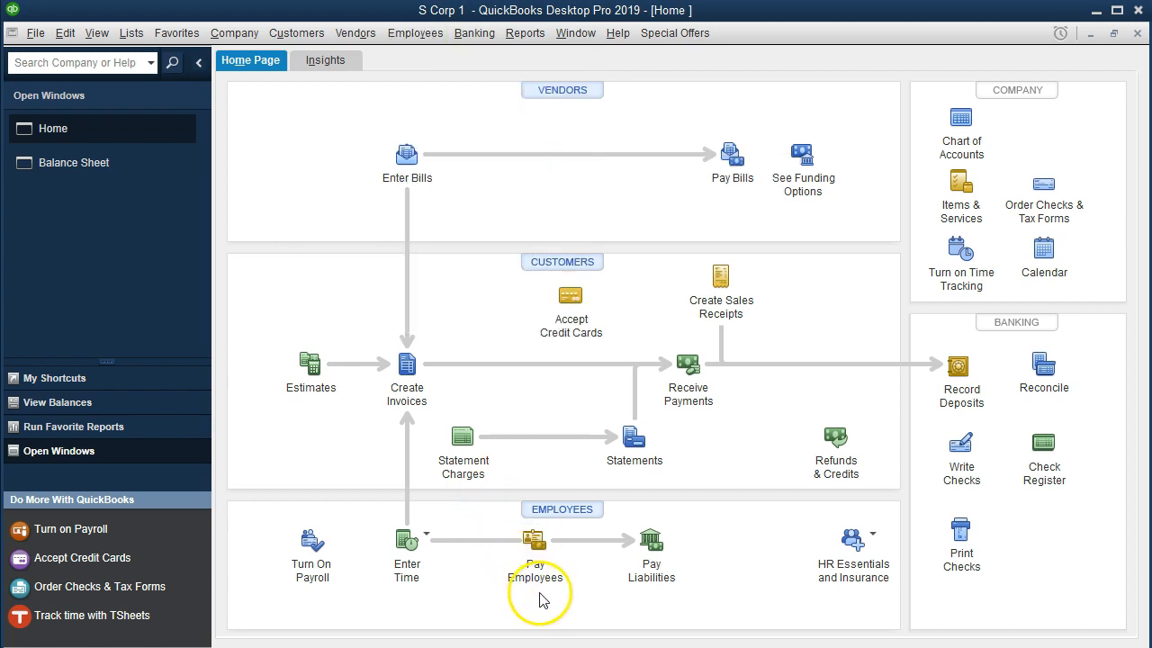
# Start paying payroll liabilities, showing the liabilities from 12/01/2021 through 12/01/2021
pyautogui.click(641, 553)
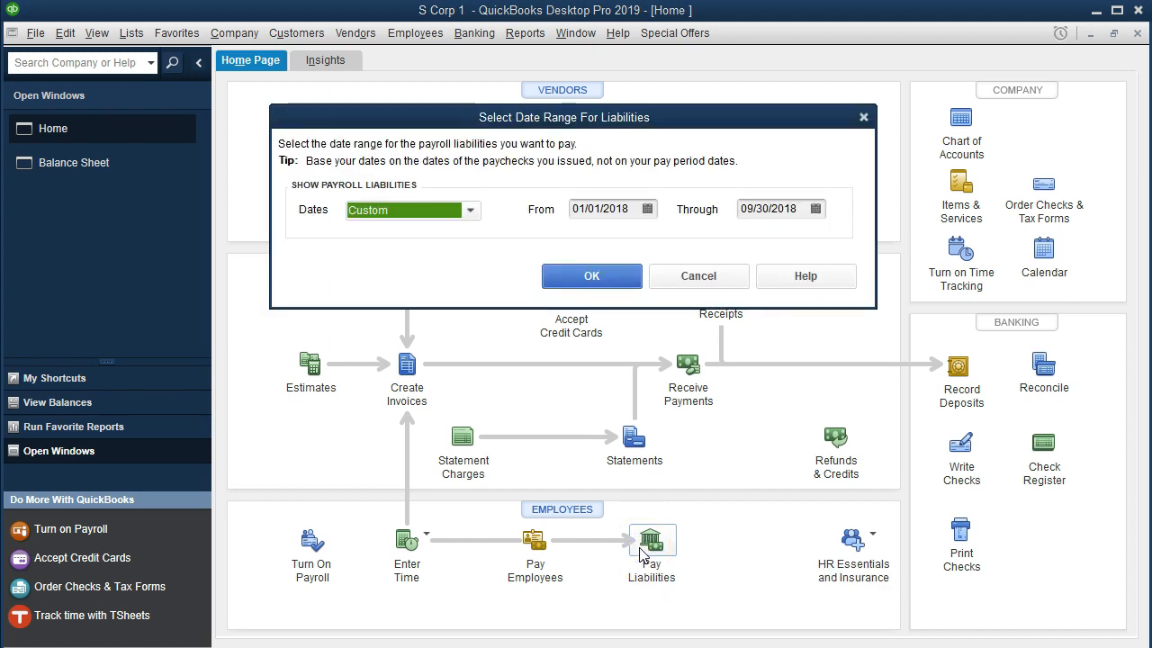
pyautogui.press('Tab')
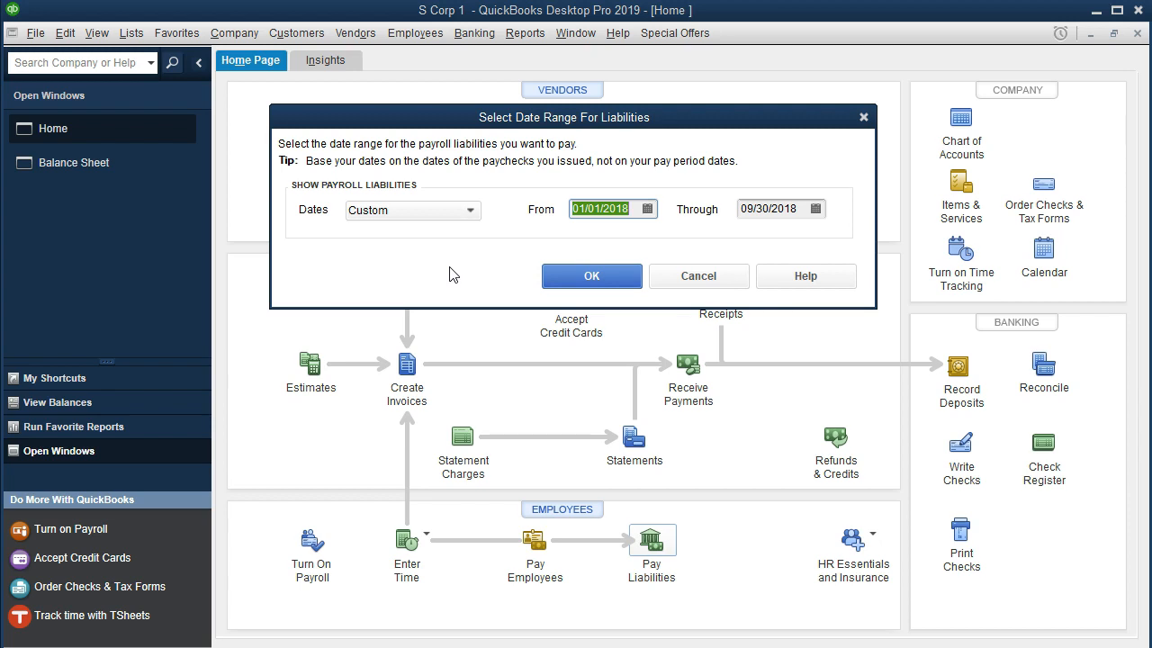
pyautogui.click(398, 259)
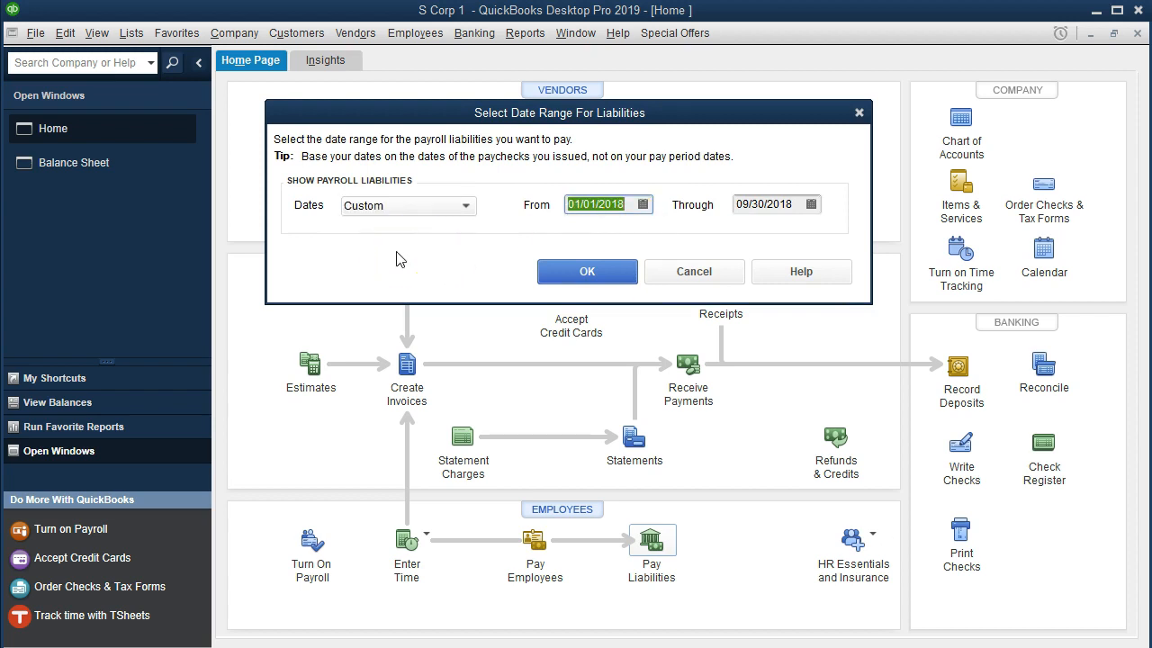
pyautogui.write('12011')
pyautogui.press('BackSpace')
pyautogui.write('21')
pyautogui.press('Tab')
pyautogui.write('12/01/2021')
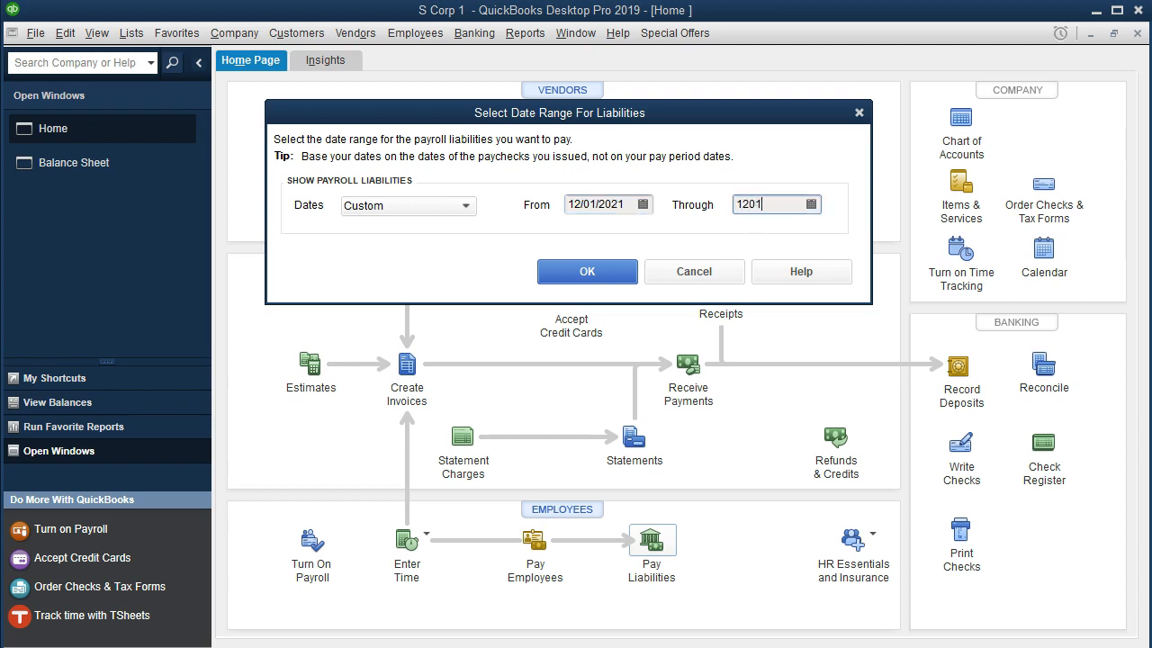
pyautogui.press('Tab')
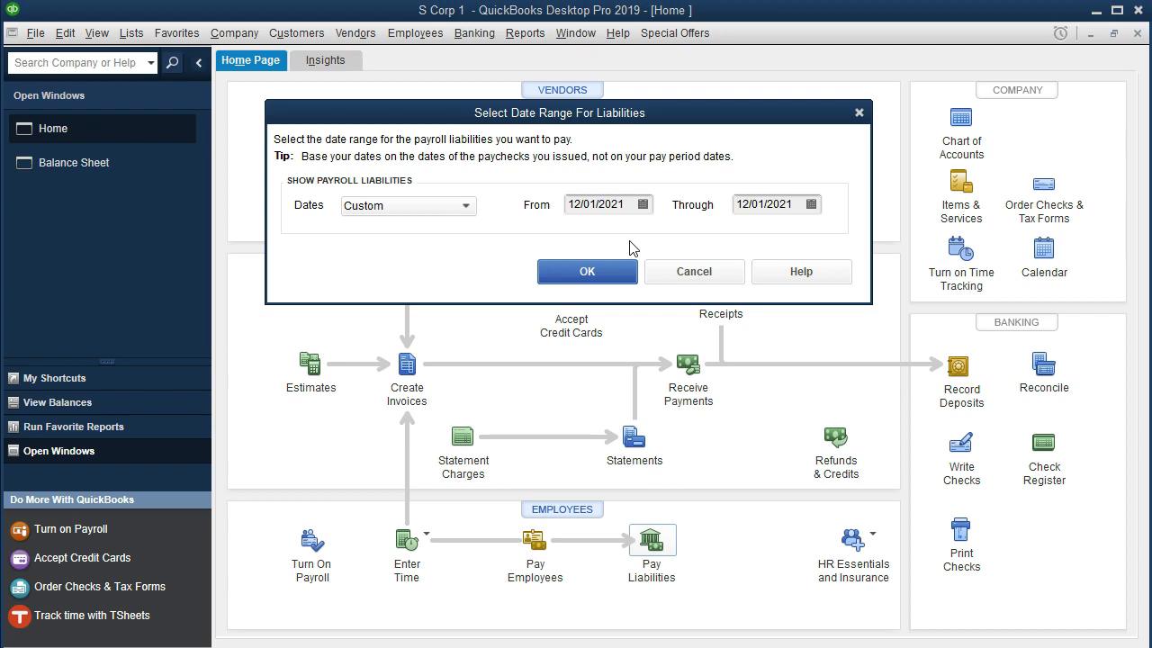
pyautogui.click(614, 277)
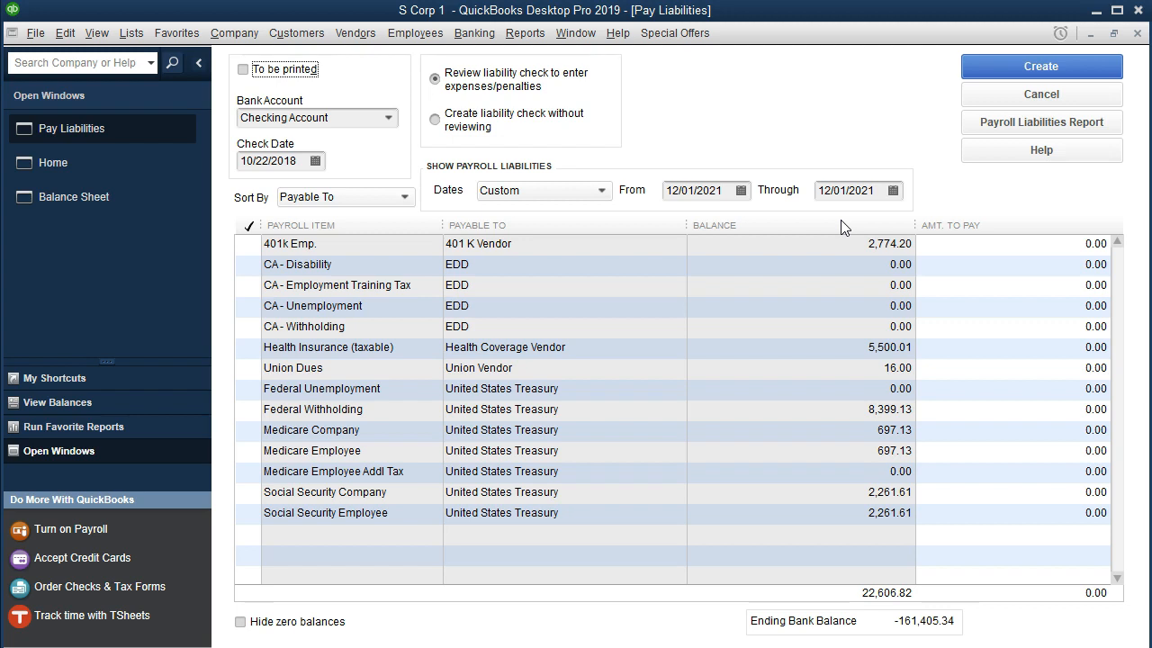
# Set the liability payment's check date to 12/15/2021 and accept the future-dated transaction
pyautogui.click(279, 160)
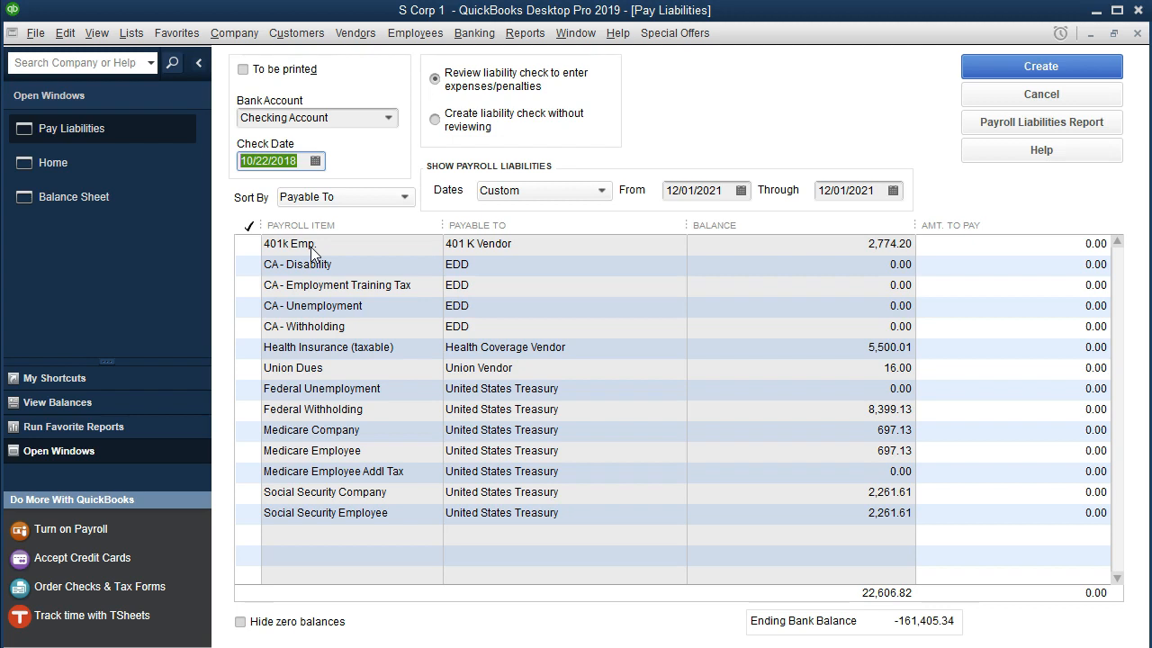
pyautogui.write('121521')
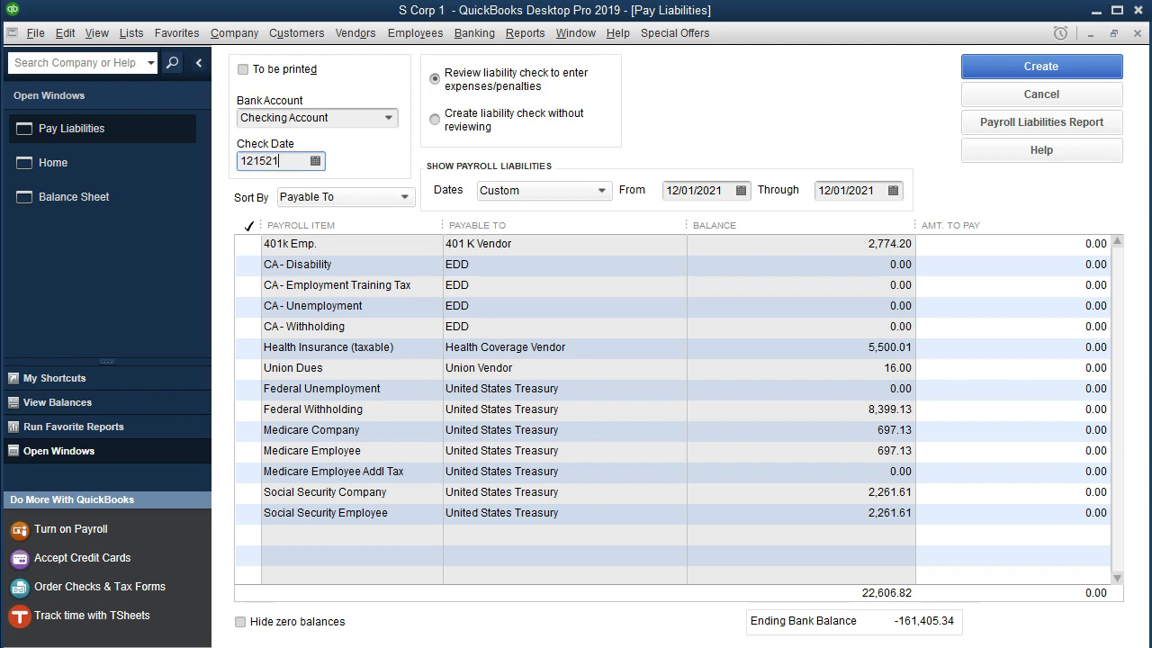
pyautogui.press('Tab')
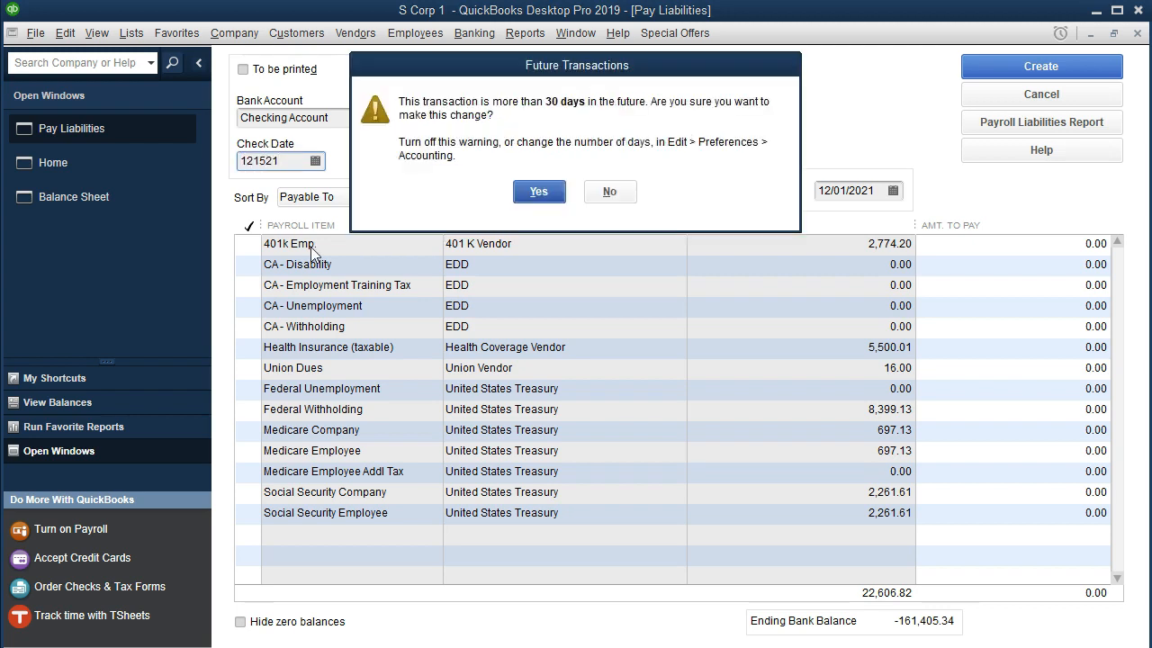
pyautogui.click(538, 192)
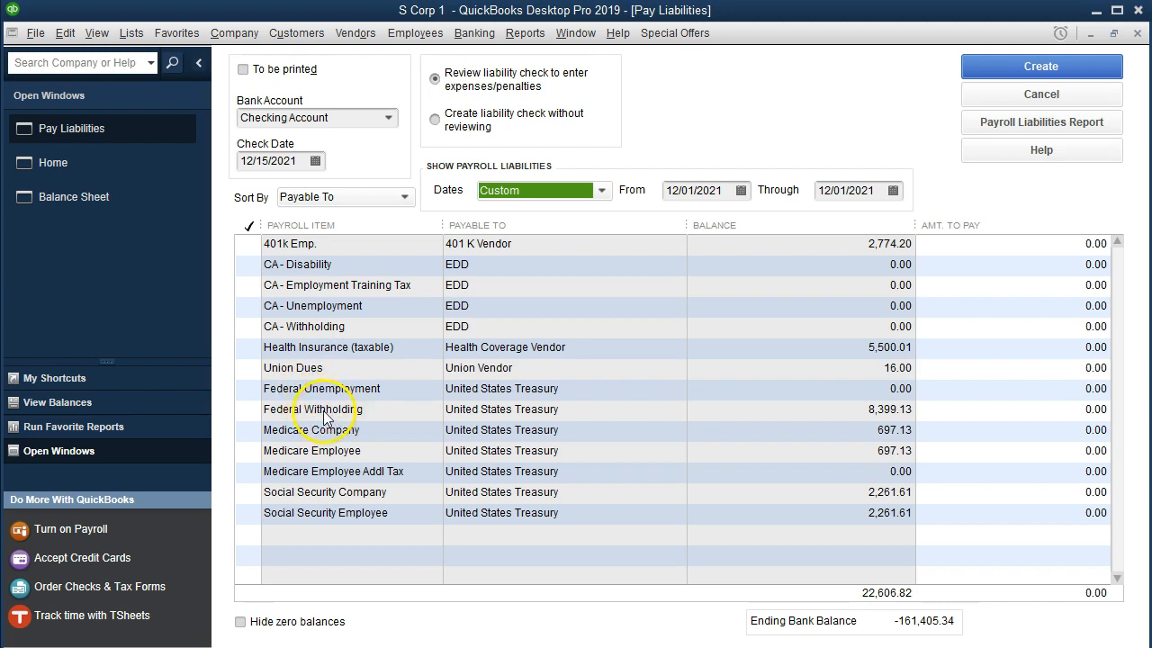
# Mark Federal Withholding and the company and employee items for Medicare and Social Security for full payment
pyautogui.click(248, 410)
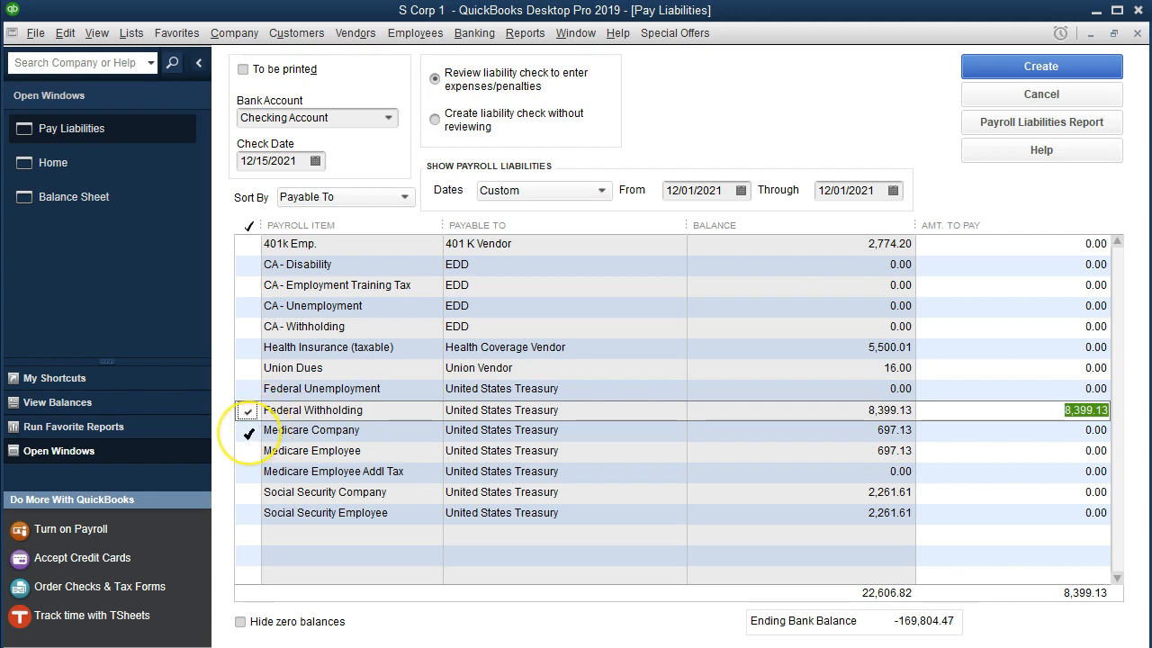
pyautogui.click(249, 432)
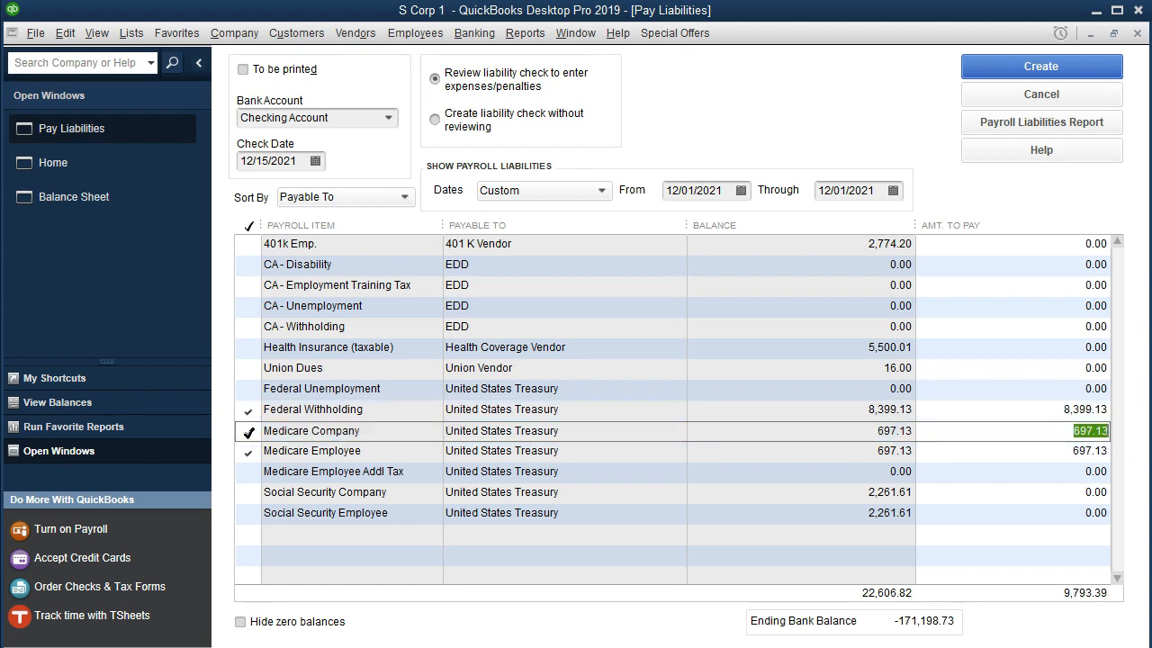
pyautogui.click(248, 493)
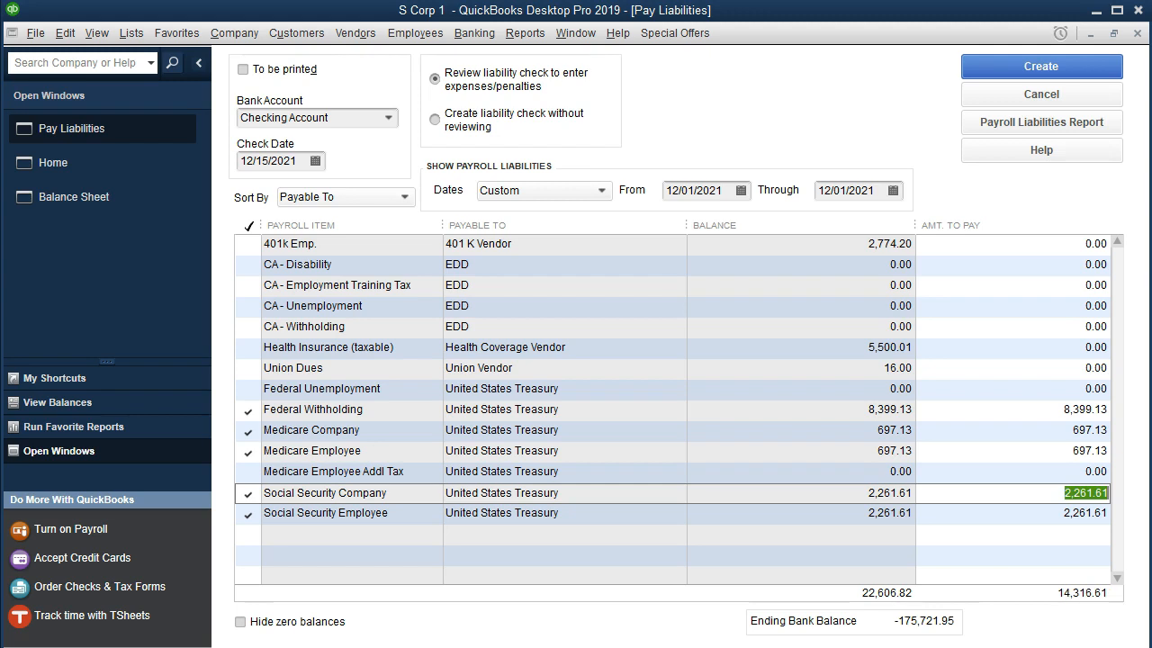
# Switch to the Excel payroll workbook and check the 12/15 entry's cash, OASDI and HI amounts, then return to the liability payment
pyautogui.moveTo(1151, 41); pyautogui.dragTo(776, 34)
pyautogui.scroll(-1, 420, 400)
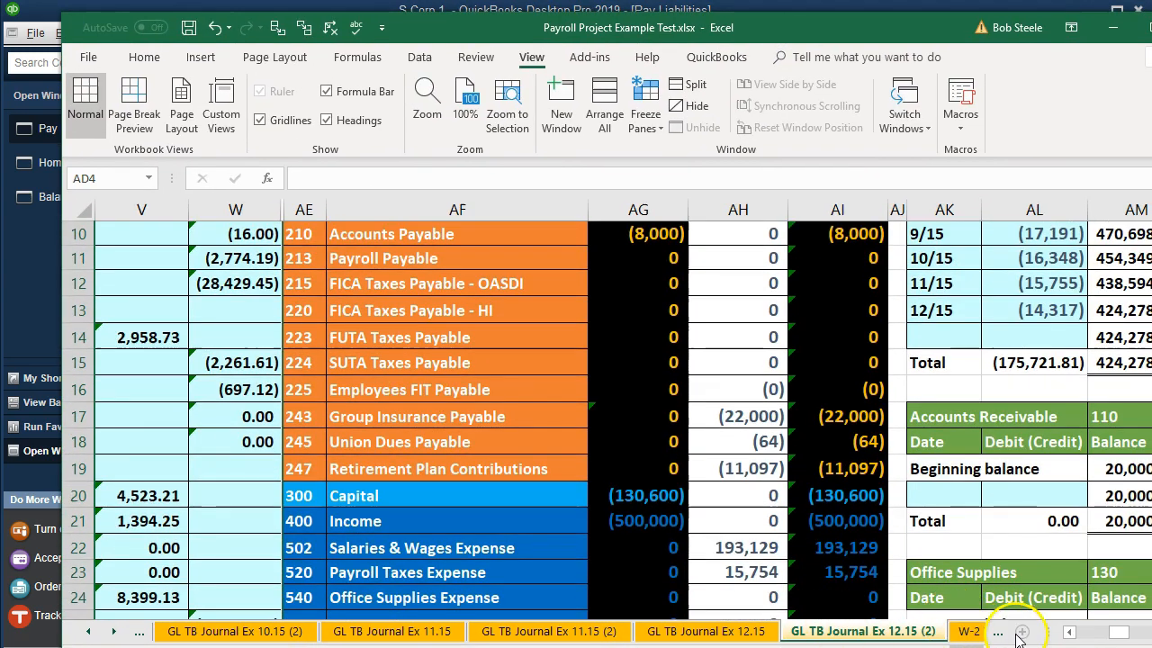
pyautogui.click(1070, 632)
pyautogui.scroll(-1, 681, 437)
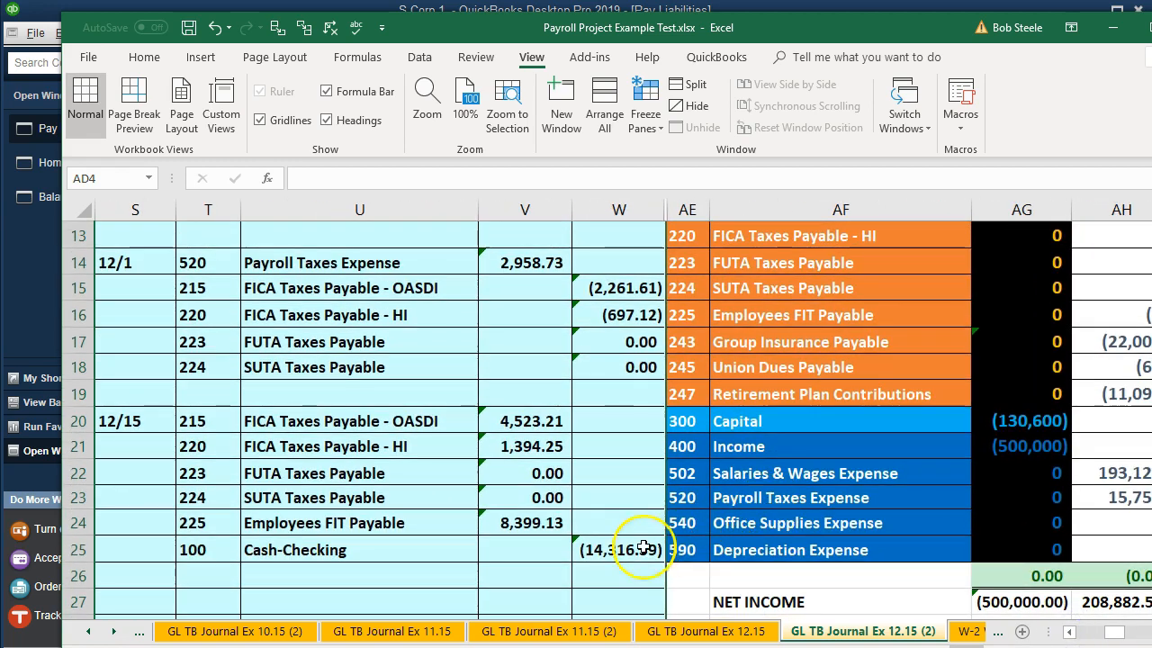
pyautogui.click(614, 552)
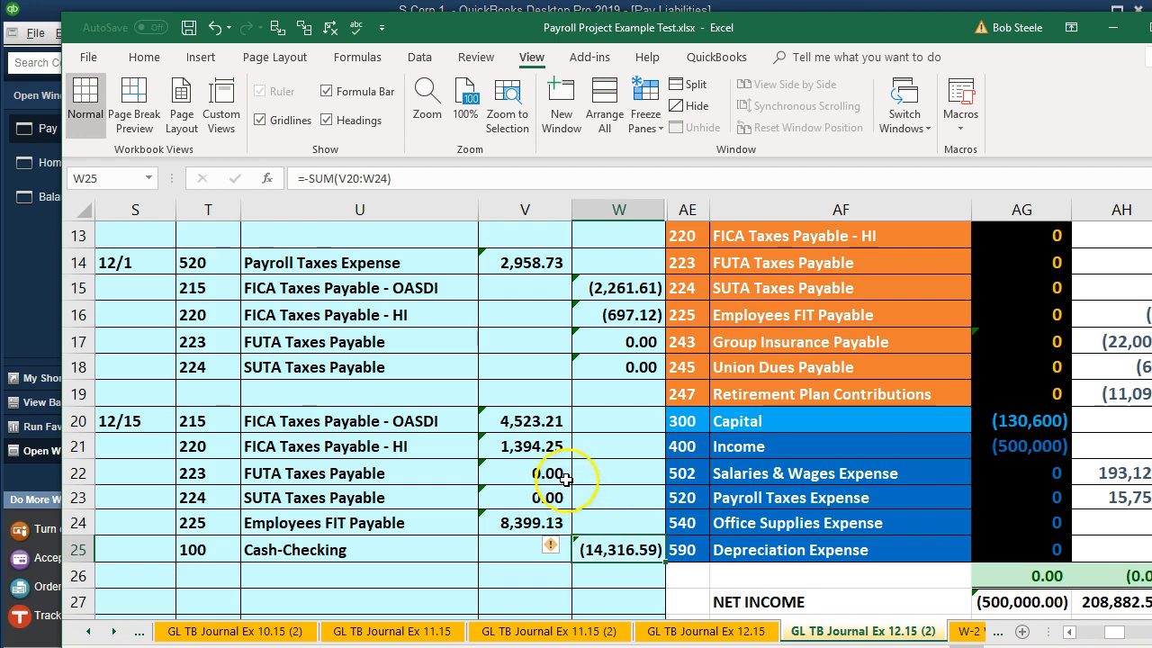
pyautogui.click(529, 419)
pyautogui.click(532, 445)
pyautogui.click(529, 419)
pyautogui.click(545, 444)
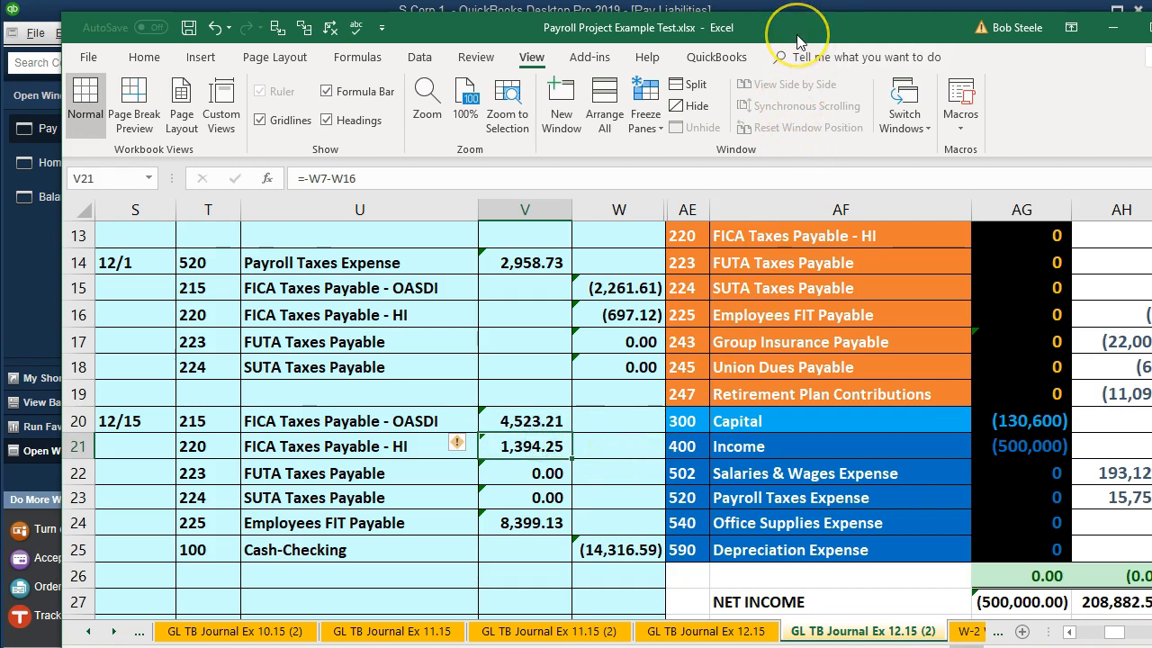
pyautogui.moveTo(798, 40); pyautogui.dragTo(1151, 27)
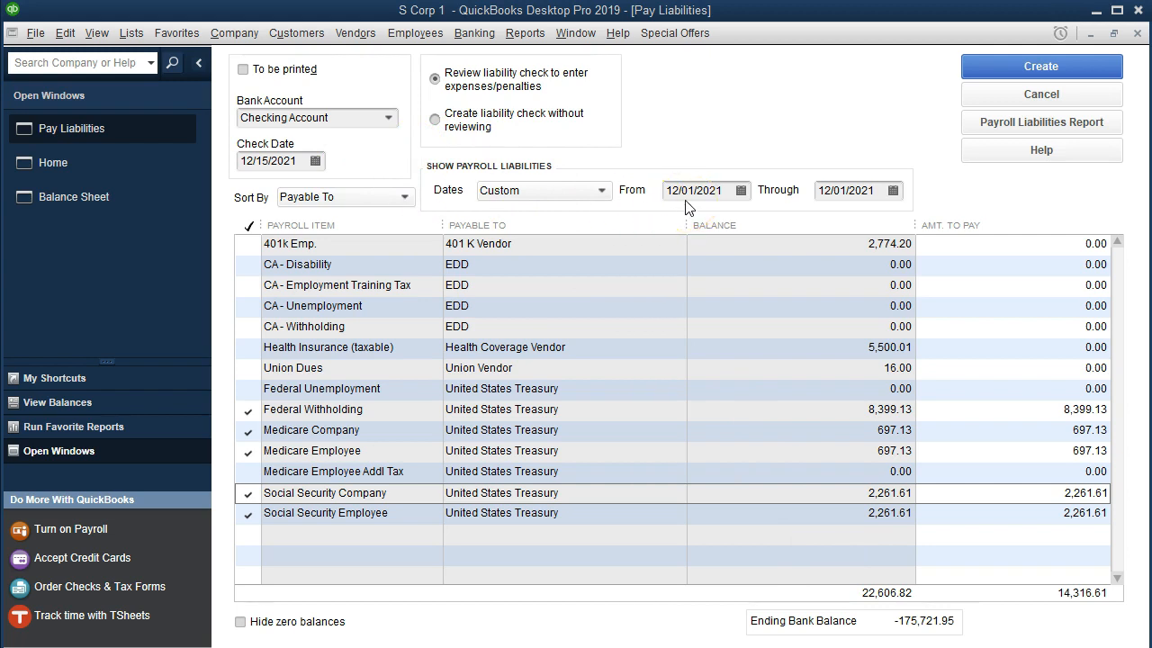
# Create the liability check to the United States Treasury, then save and close it
pyautogui.click(990, 70)
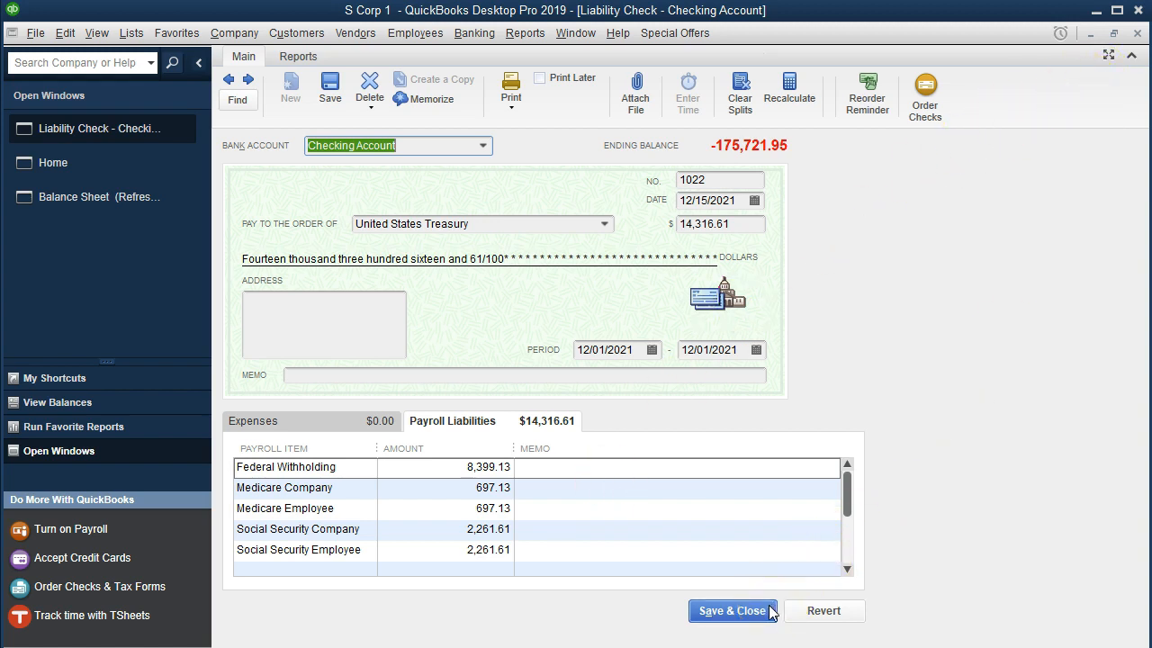
pyautogui.click(732, 611)
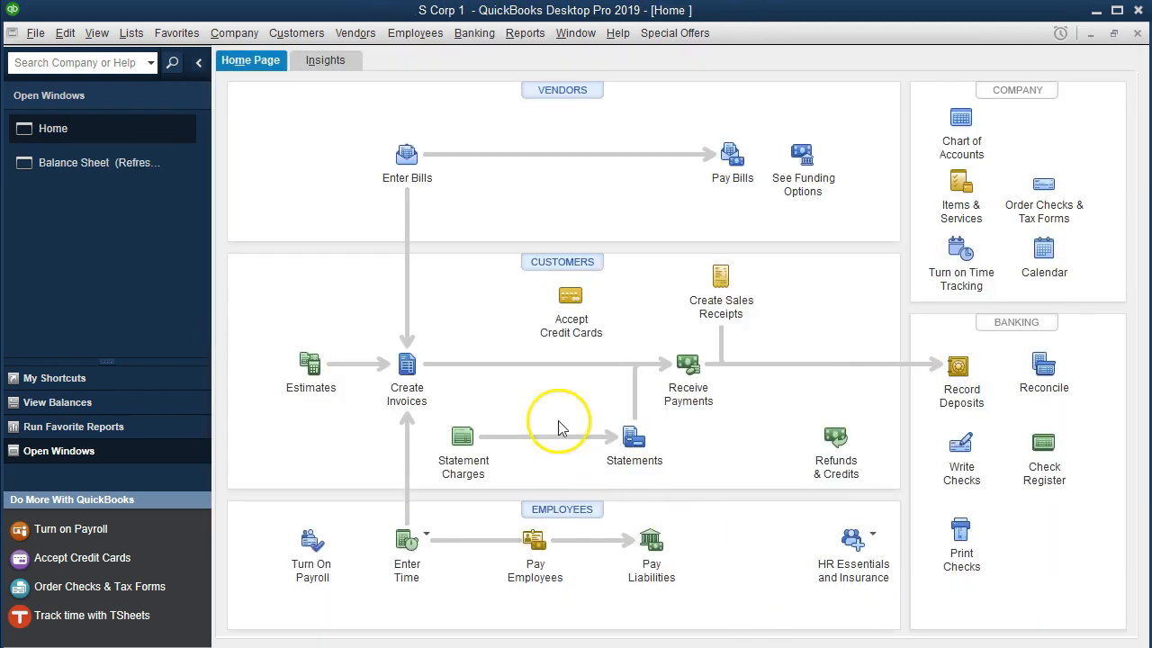
# Return to the balance sheet, refresh it with the latest changes, and open the transaction detail behind the Checking Account balance
pyautogui.click(131, 174)
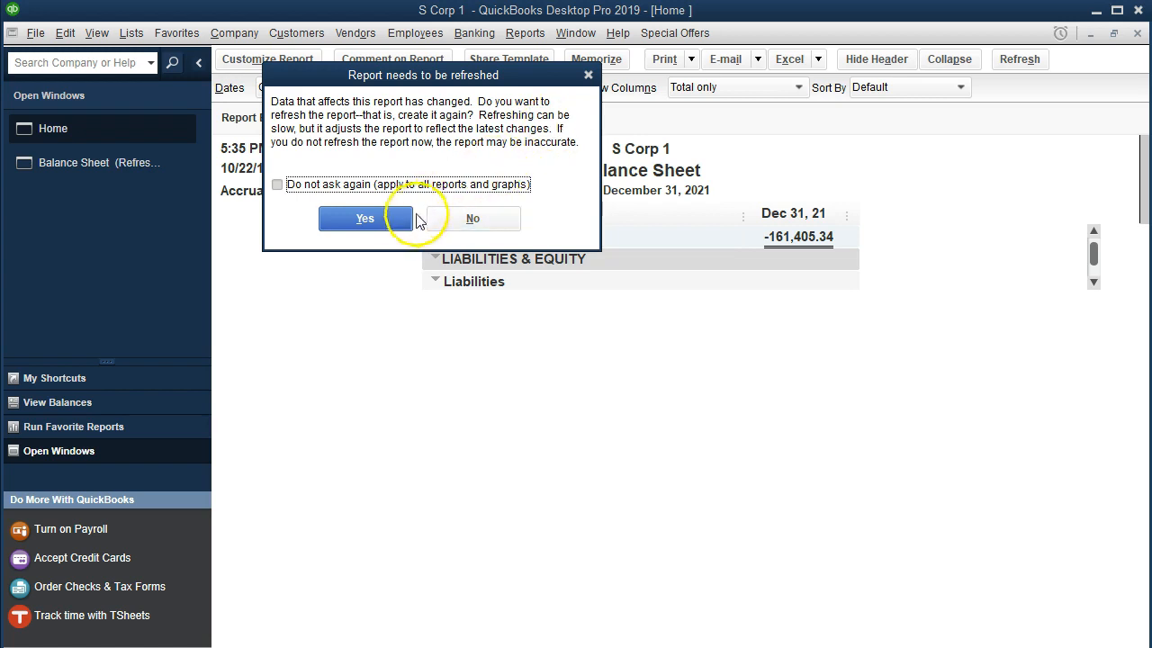
pyautogui.click(386, 219)
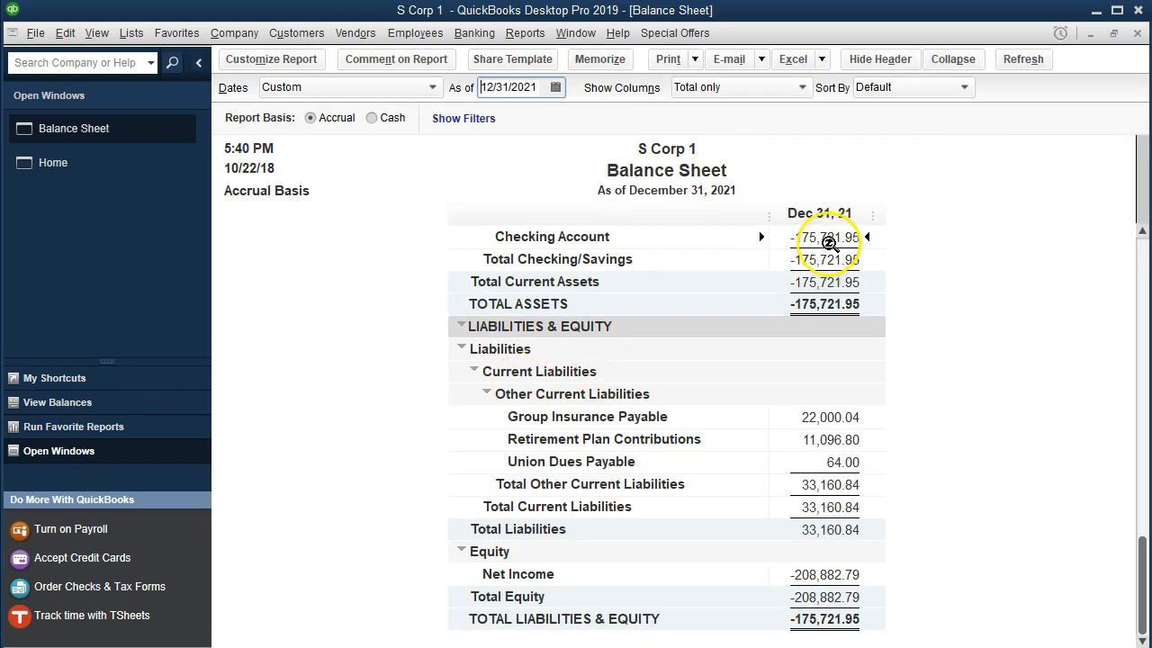
pyautogui.doubleClick(829, 241)
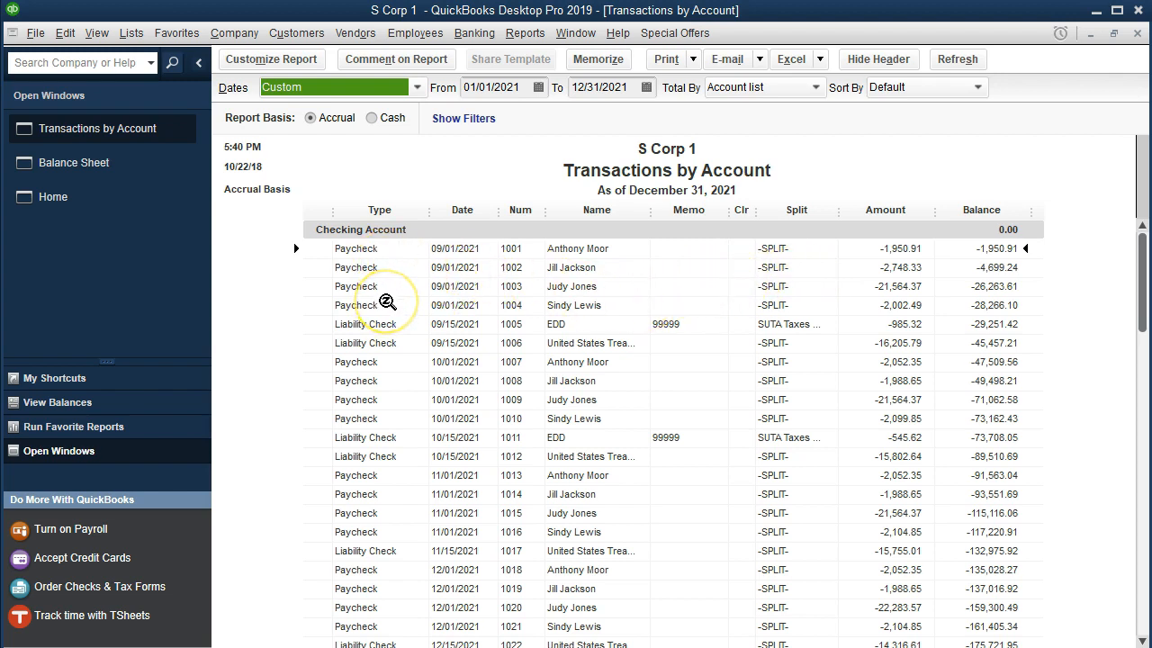
# Examine the checking account's paychecks and liability checks from September through the 12/15/2021 payment to the United States Treasury
pyautogui.click(580, 327)
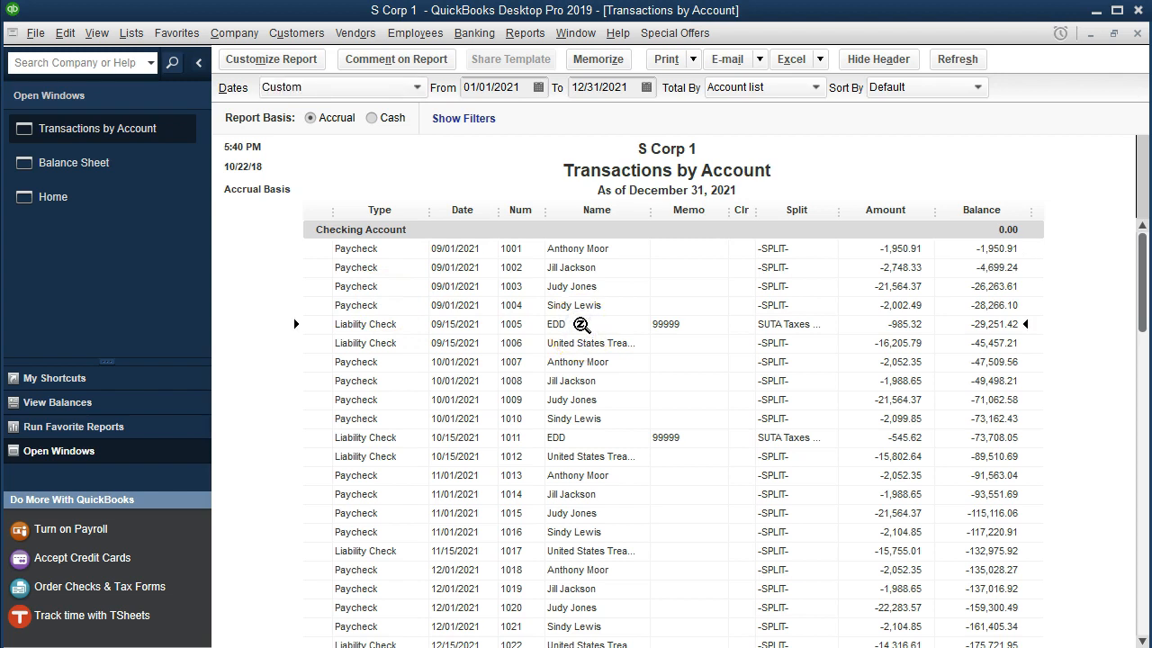
pyautogui.click(594, 341)
pyautogui.click(624, 360)
pyautogui.press('Down')
pyautogui.scroll(-1, 626, 365)
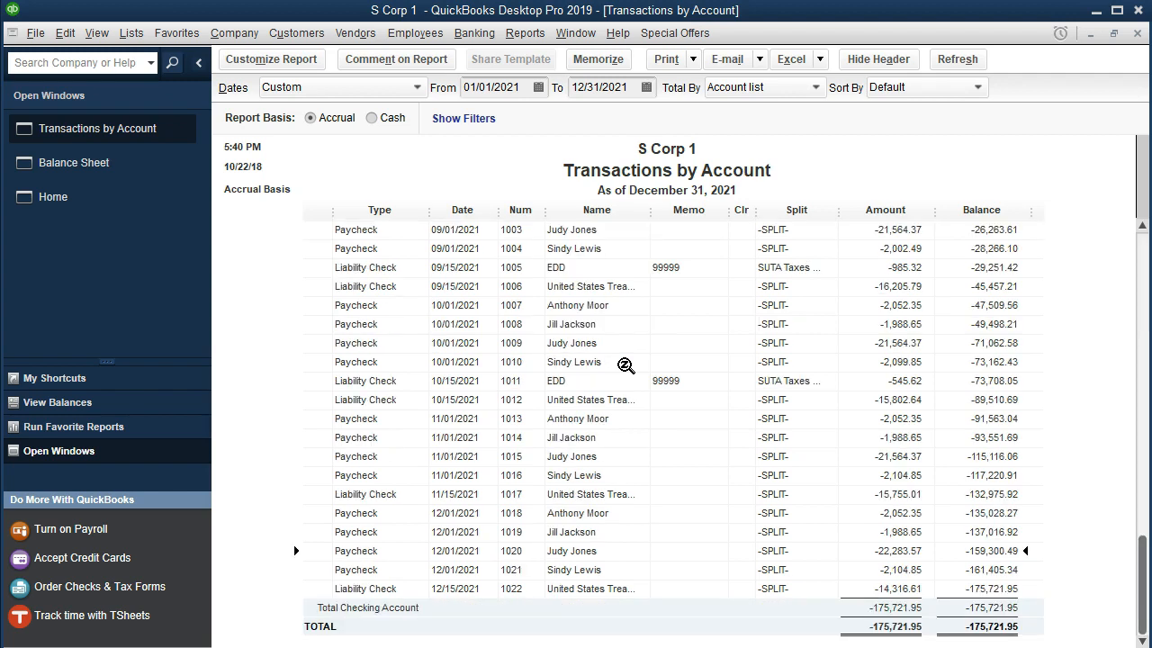
pyautogui.click(612, 511)
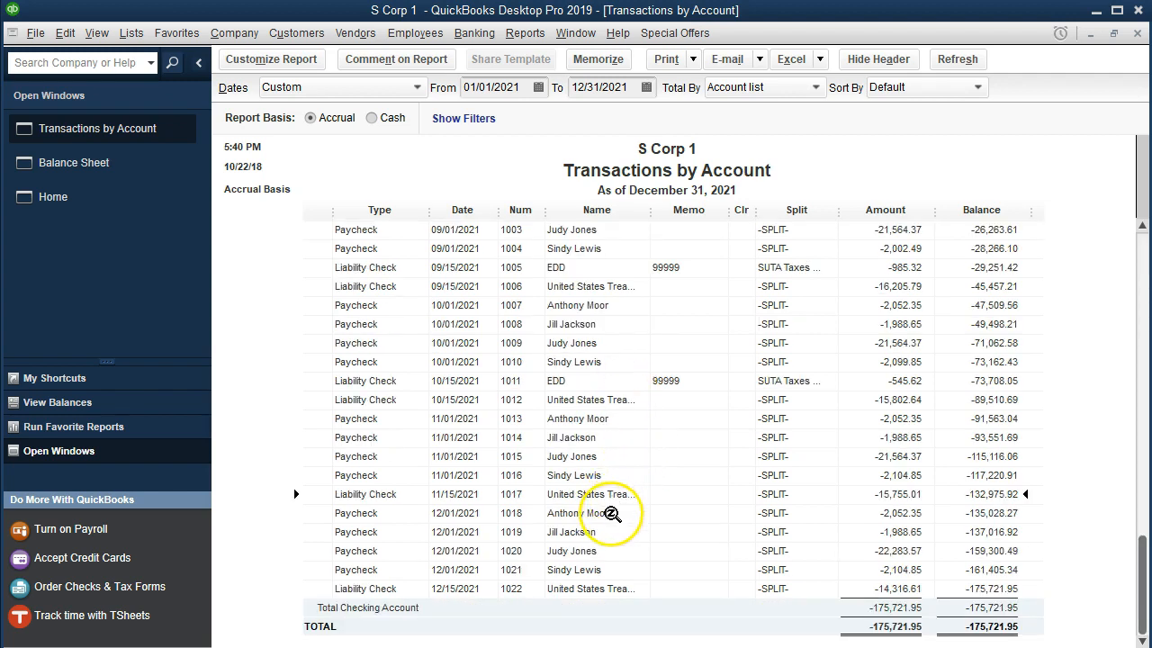
pyautogui.click(619, 534)
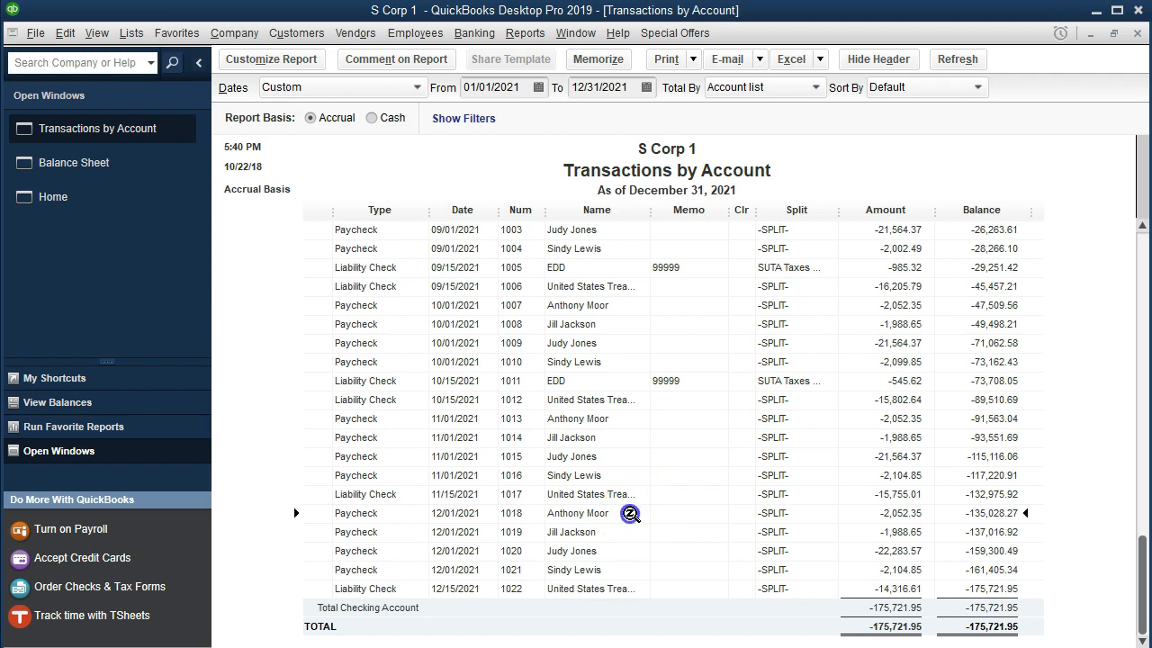
pyautogui.press('Down')
pyautogui.click(862, 585)
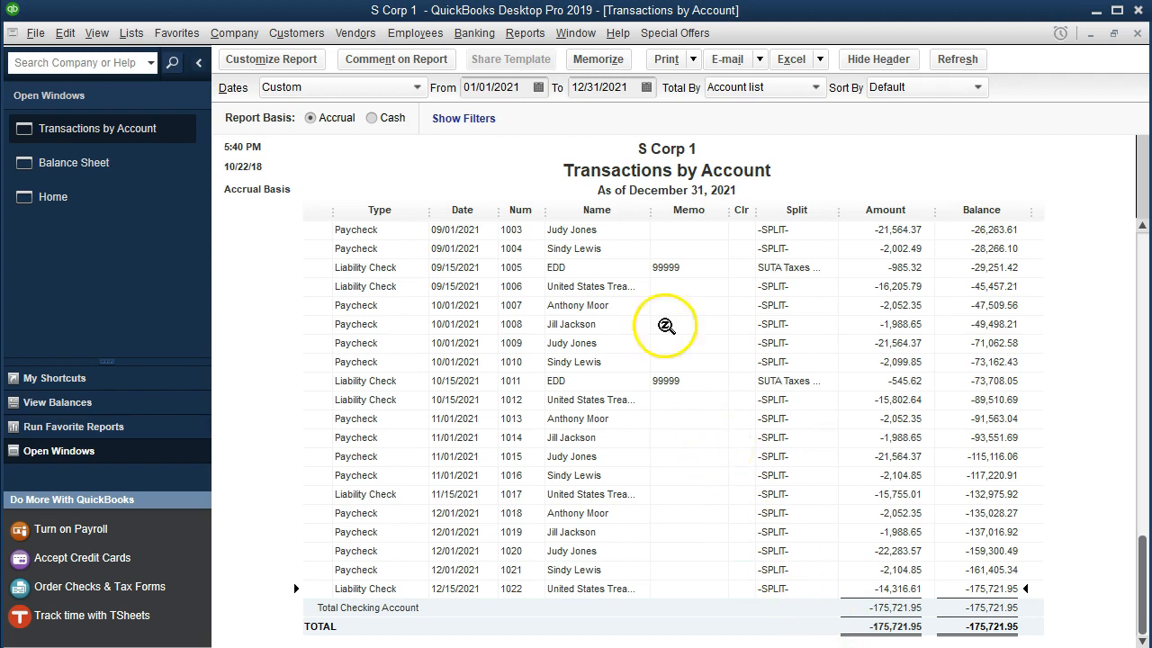
# Review the entries in the Checking Account register, then close it and the transaction detail to check the balance sheet's remaining liabilities
pyautogui.click(474, 35)
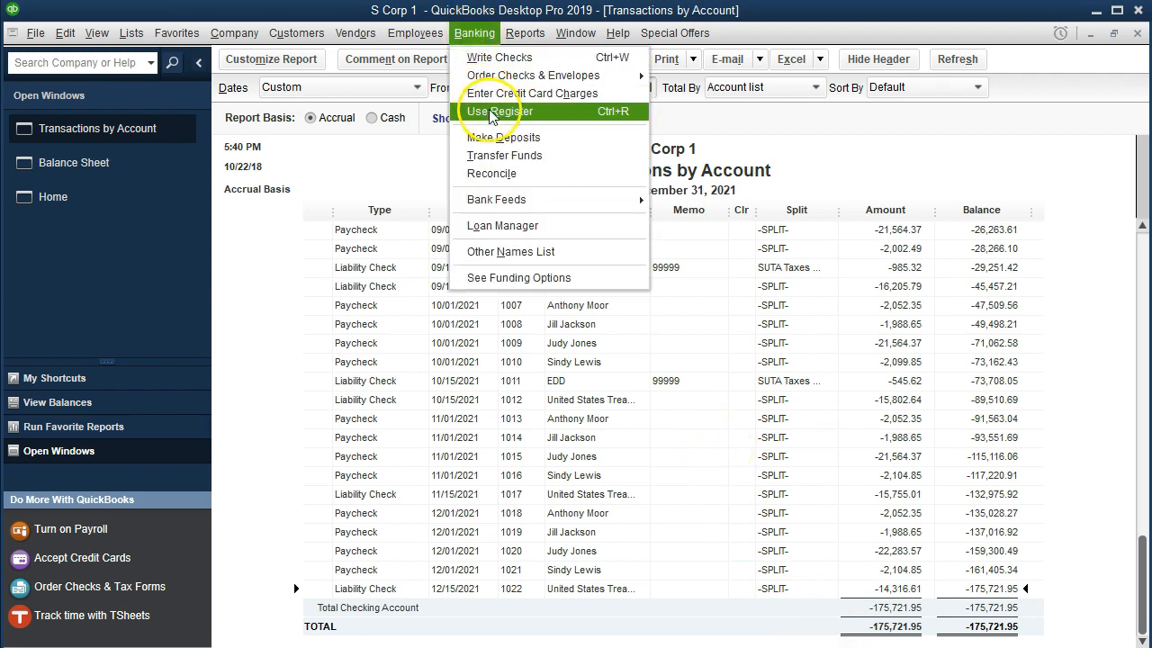
pyautogui.click(566, 119)
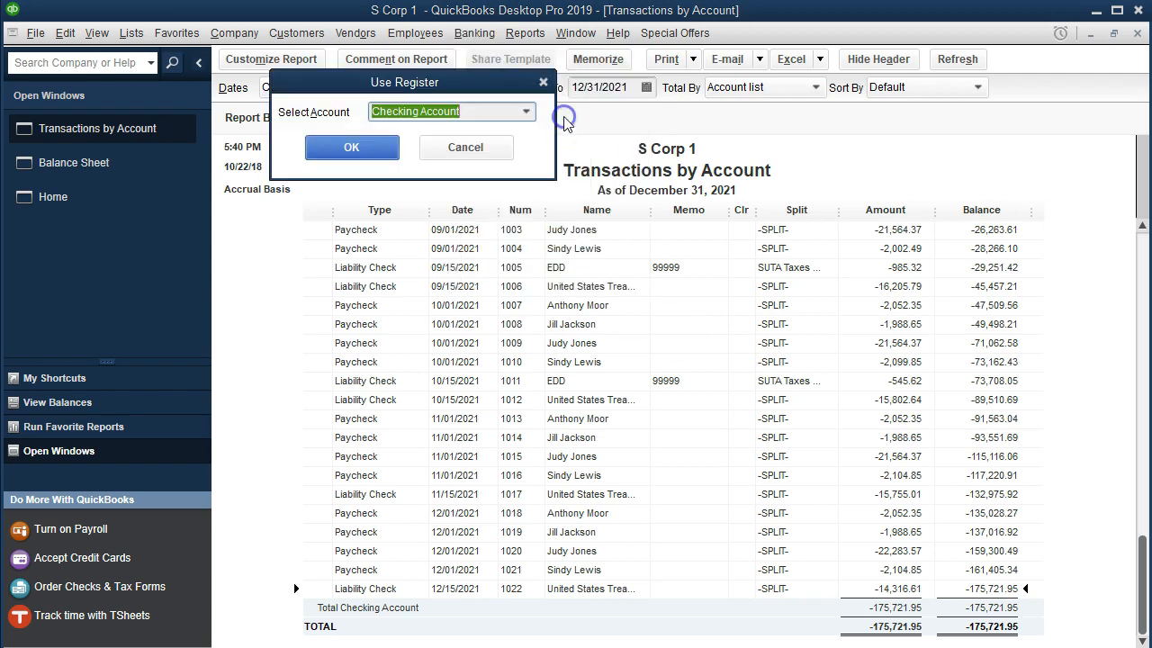
pyautogui.click(398, 153)
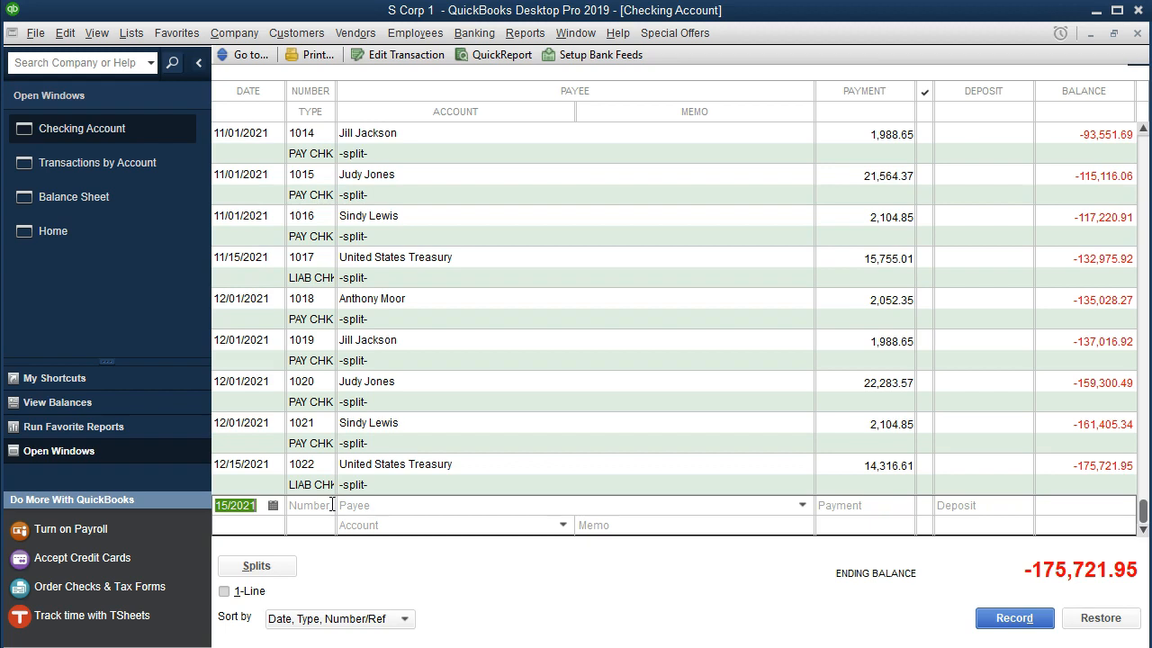
pyautogui.click(1135, 32)
pyautogui.click(1135, 32)
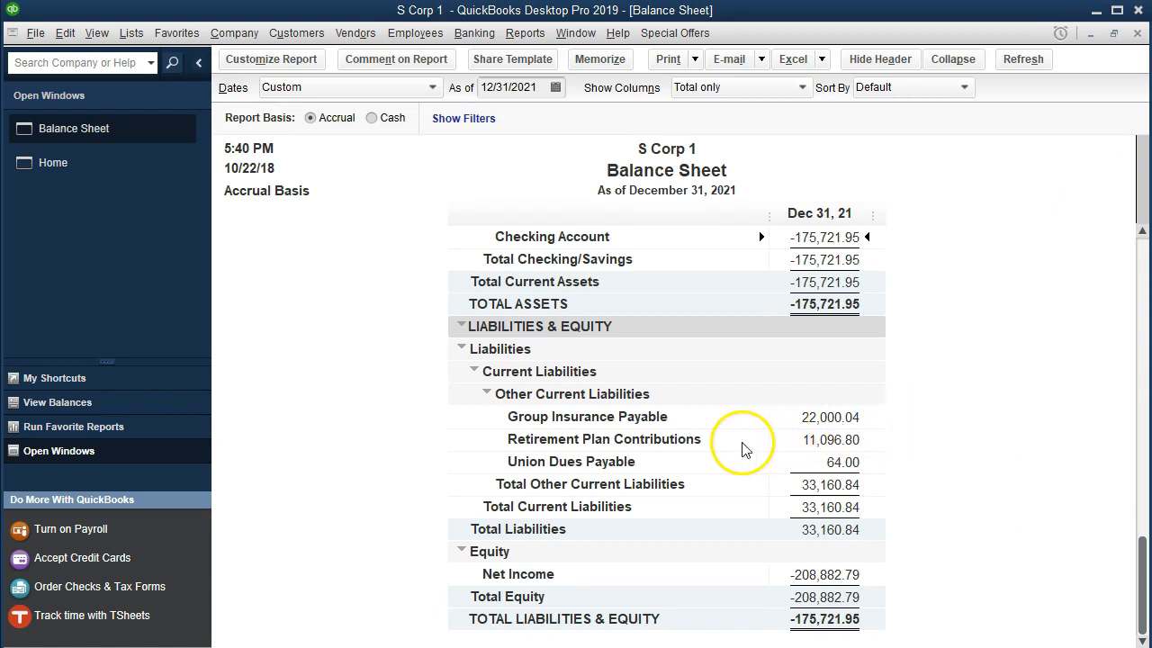
pyautogui.click(802, 417)
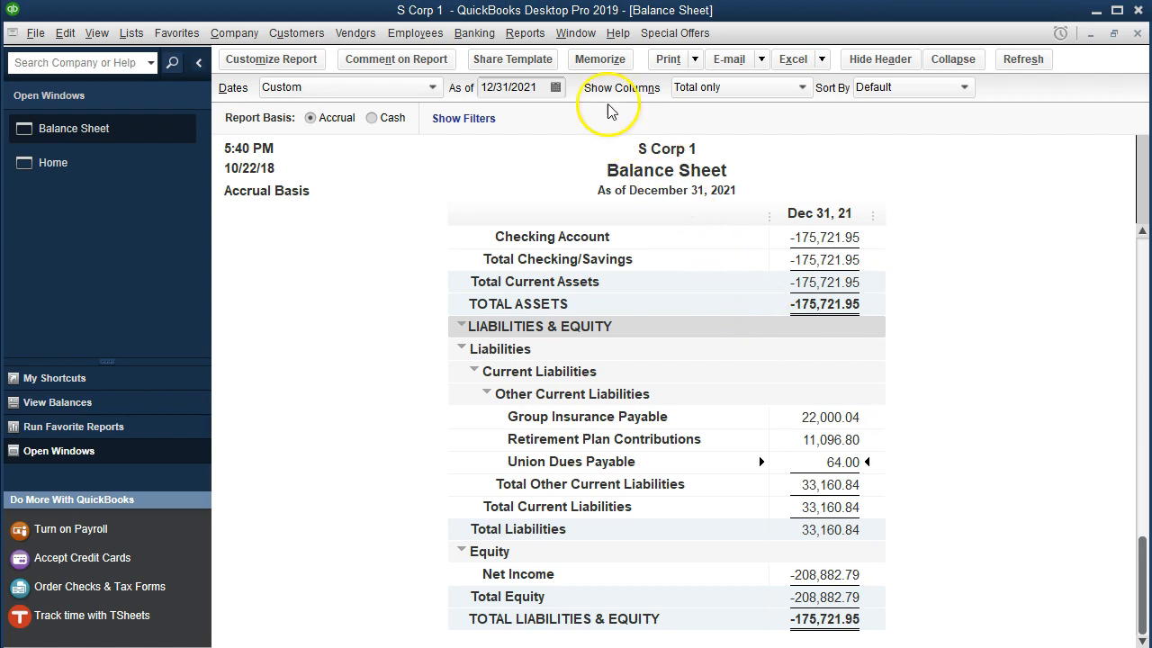
# Run a Trial Balance report for the period 01/01/2021 to 12/31/2021
pyautogui.click(535, 36)
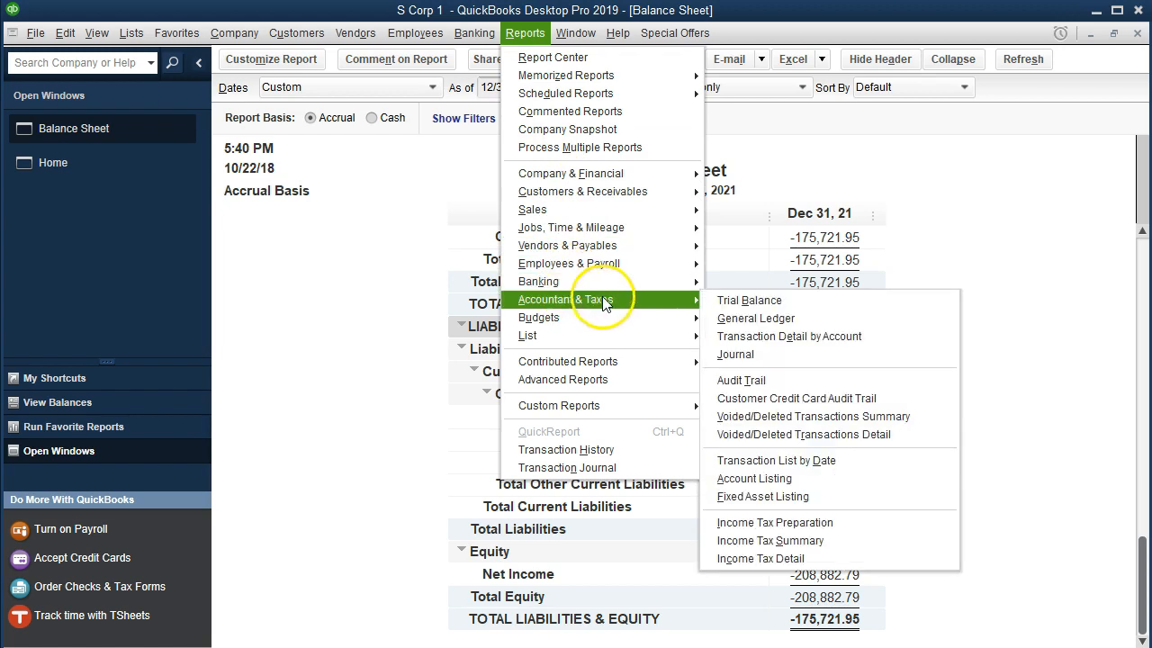
pyautogui.moveTo(693, 300)
pyautogui.click(735, 306)
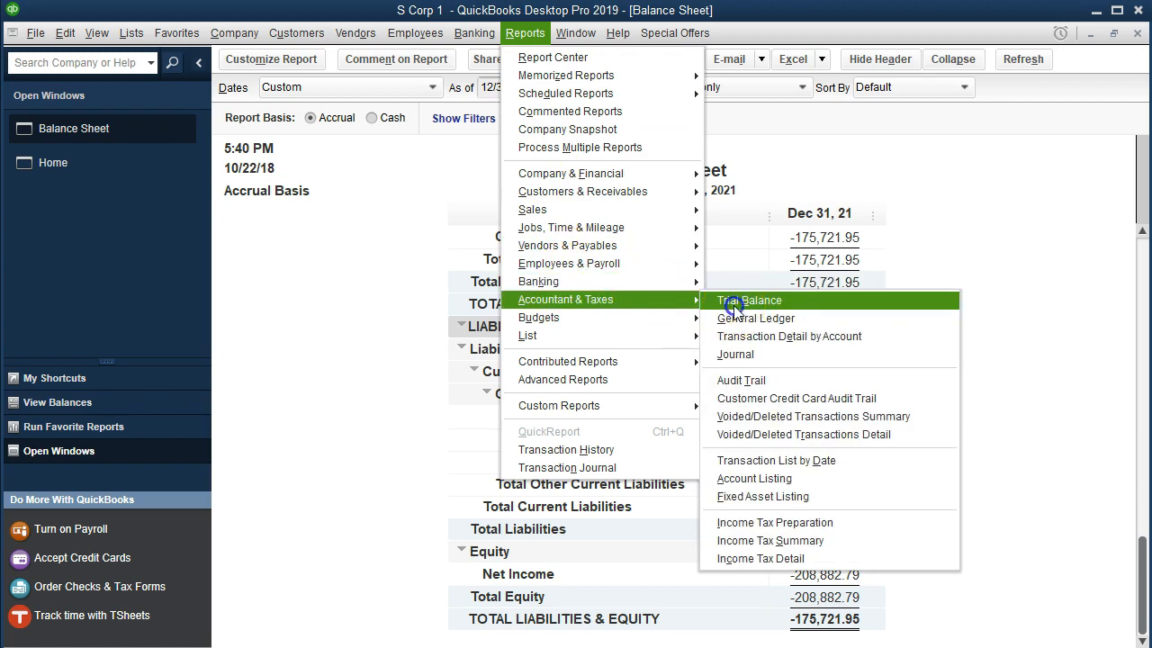
pyautogui.press('Tab')
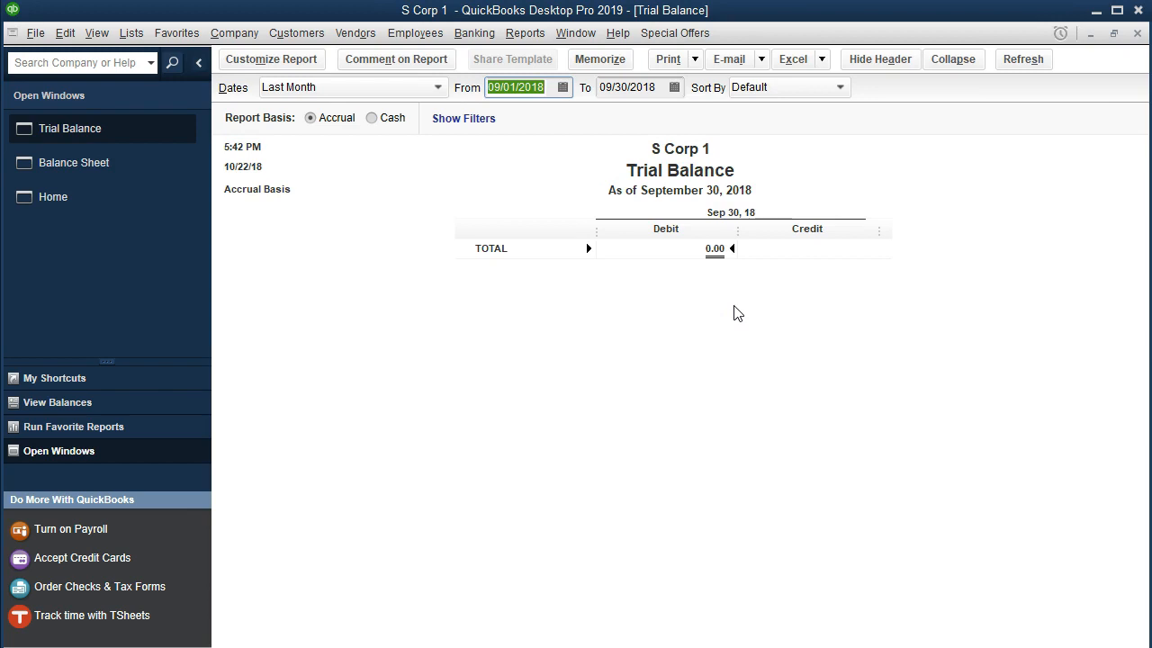
pyautogui.write('010121')
pyautogui.press('Tab')
pyautogui.write('123121')
pyautogui.press('Tab')
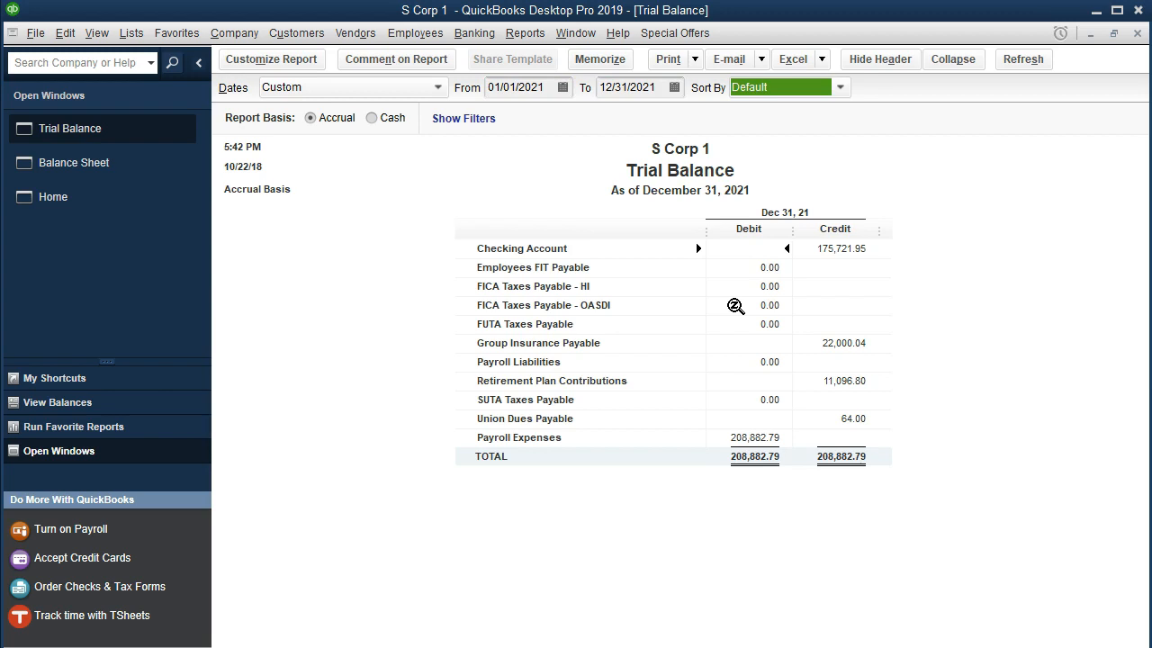
# Customize the trial balance with a larger column label font and apply the change to all related fonts
pyautogui.click(273, 58)
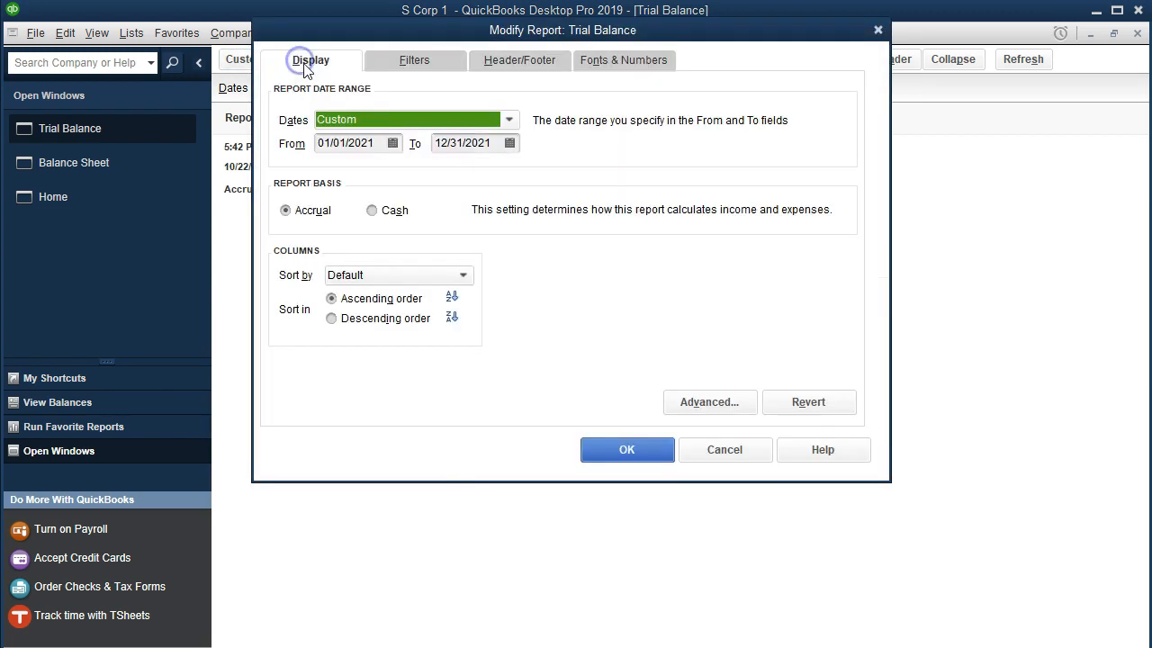
pyautogui.click(526, 61)
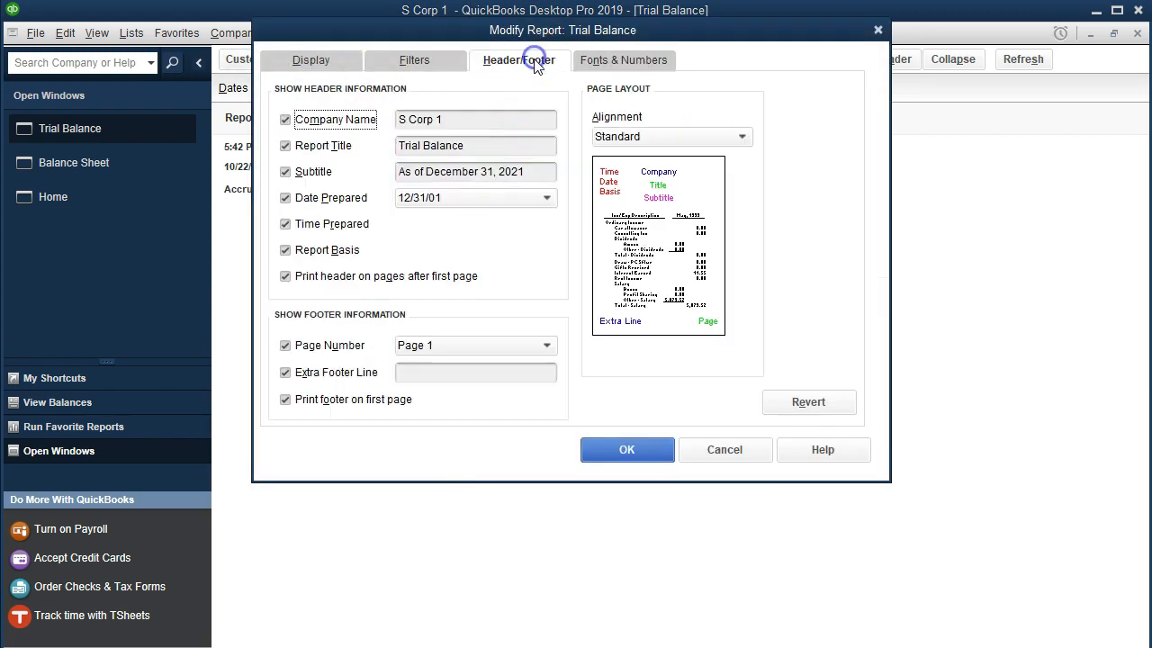
pyautogui.click(621, 58)
pyautogui.click(482, 296)
pyautogui.click(523, 225)
pyautogui.click(595, 166)
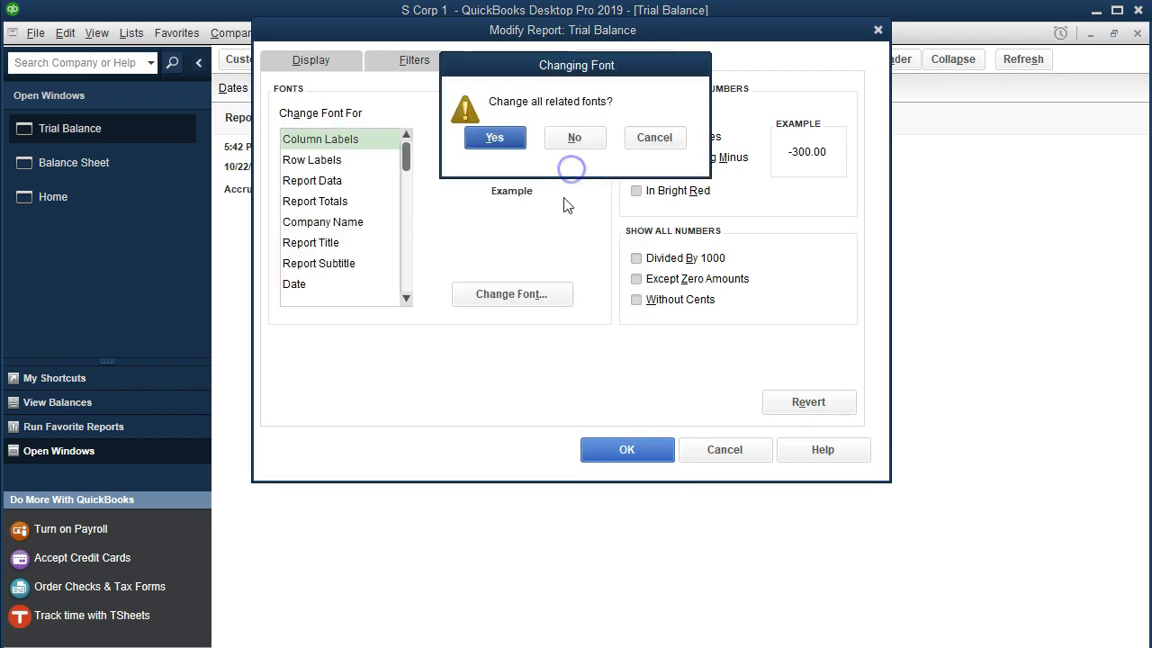
pyautogui.click(496, 138)
pyautogui.click(619, 445)
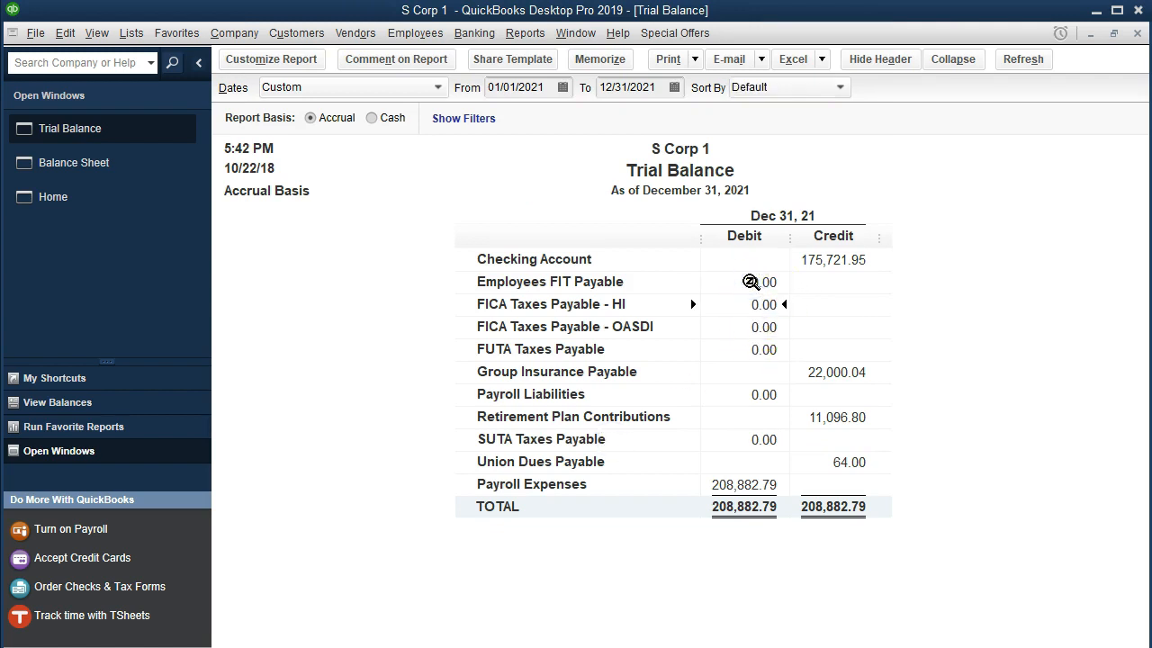
# Open the transaction detail for Employees FIT Payable from the trial balance and check the balance after each liability check
pyautogui.click(758, 316)
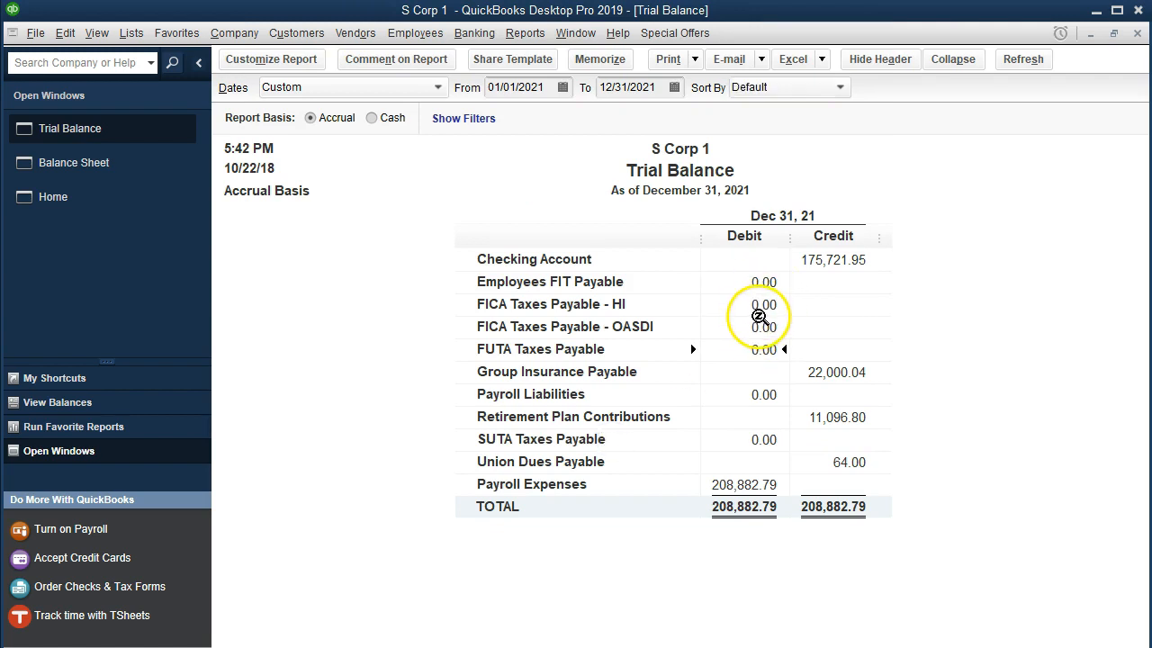
pyautogui.doubleClick(731, 283)
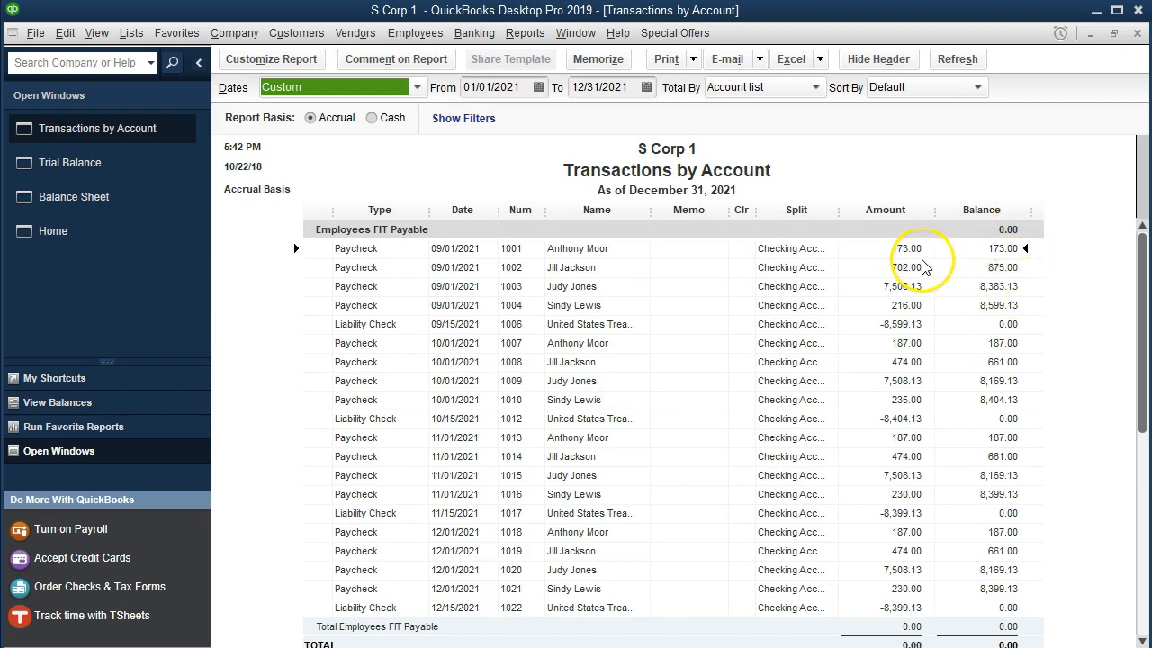
pyautogui.click(1006, 324)
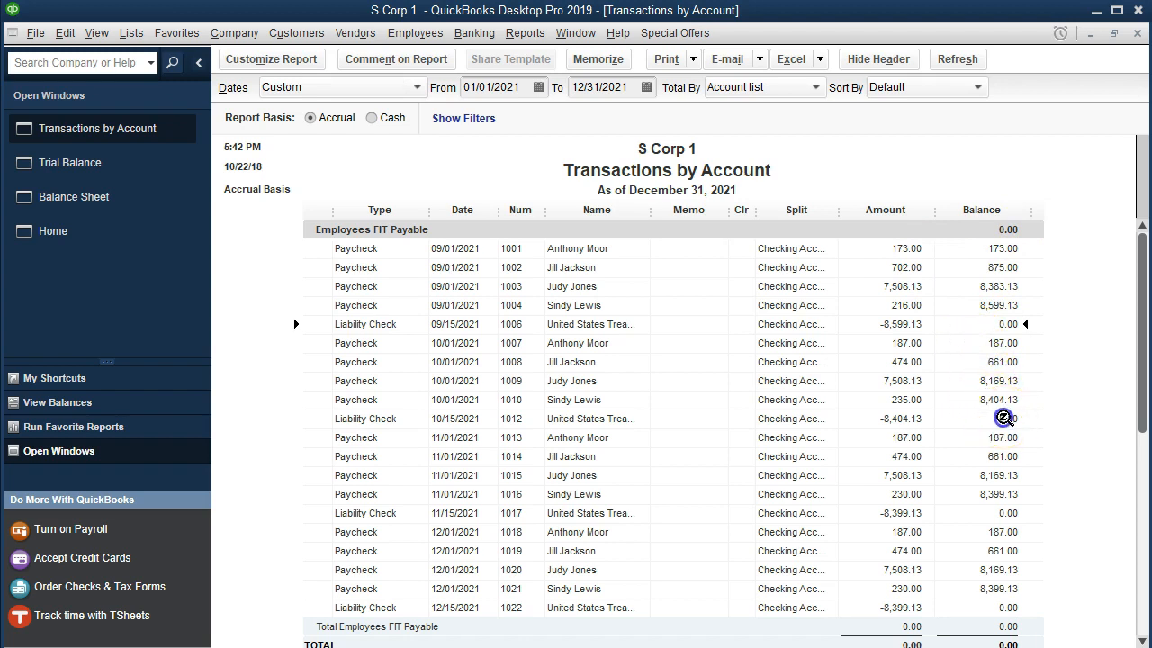
pyautogui.click(1005, 513)
pyautogui.click(910, 607)
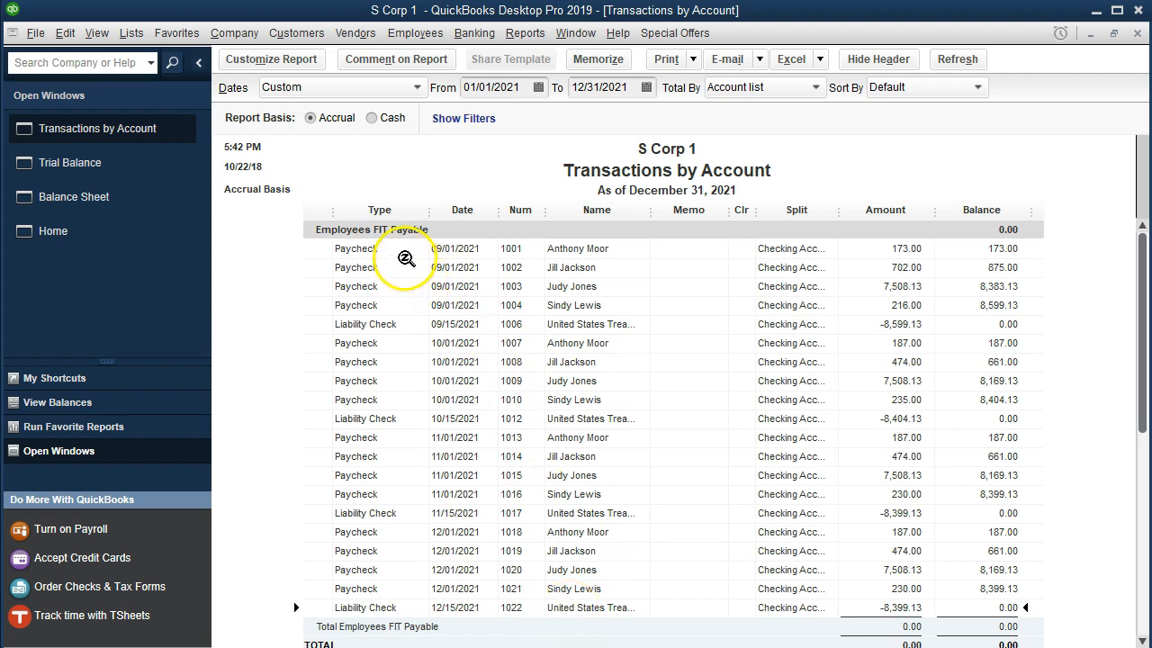
# Open the 12/15/2021 liability check to review its payroll items, then close it and the Employees FIT Payable detail
pyautogui.click(909, 607)
pyautogui.doubleClick(911, 607)
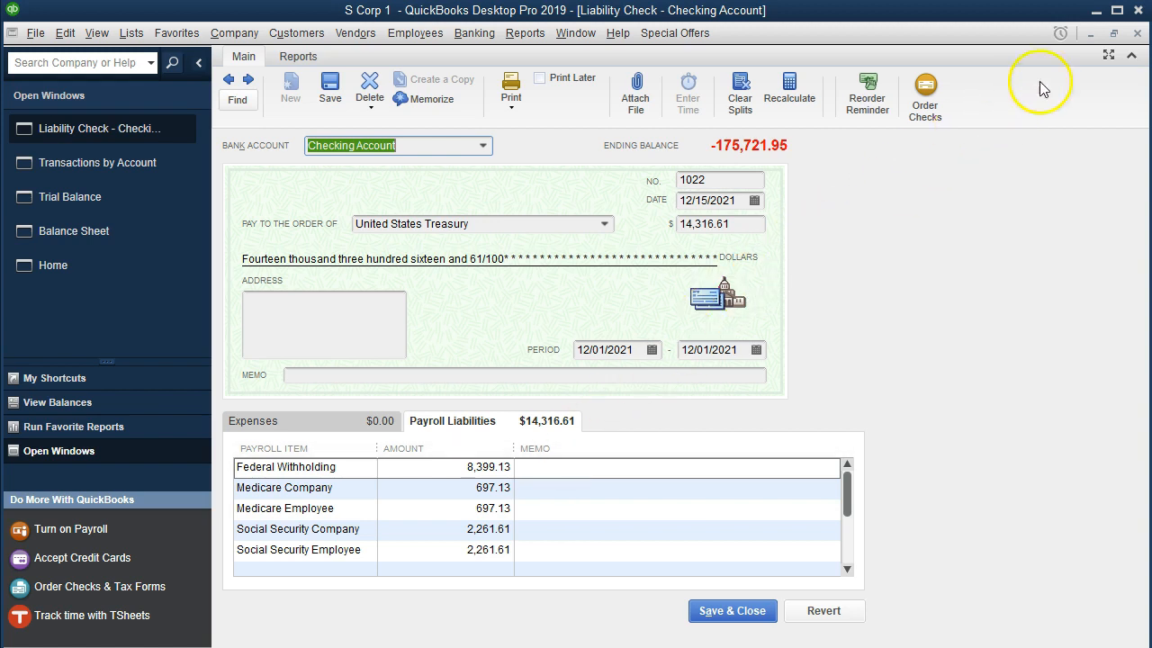
pyautogui.click(1137, 33)
pyautogui.click(1137, 33)
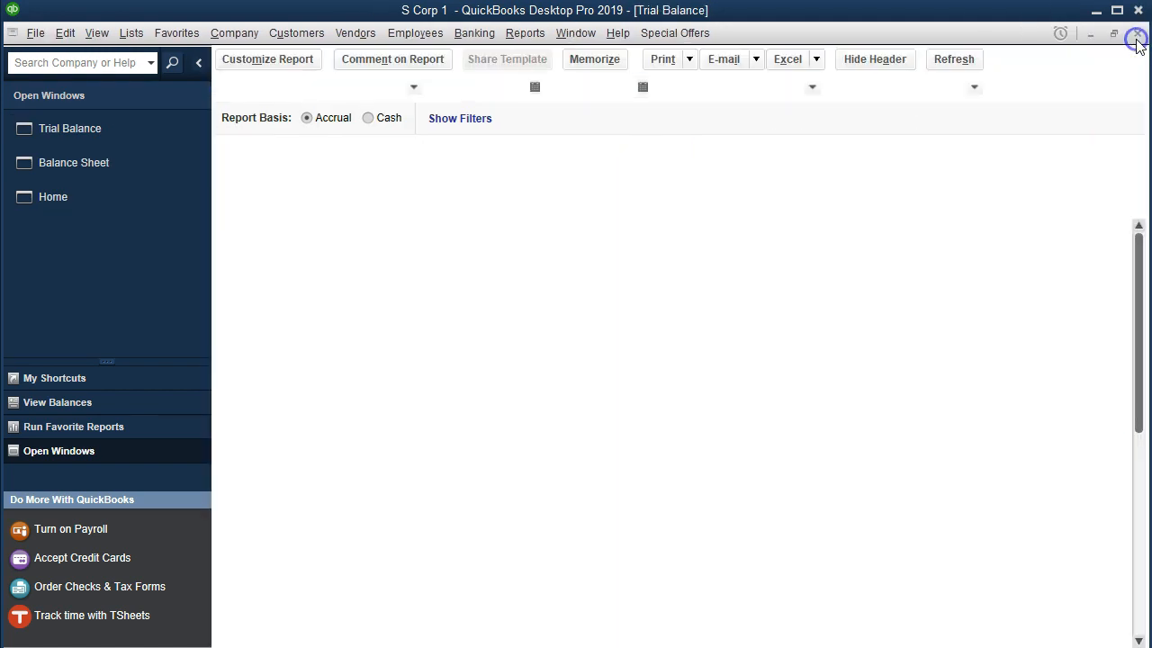
# Open the transaction detail for FICA Taxes Payable - OASDI from the trial balance
pyautogui.click(761, 303)
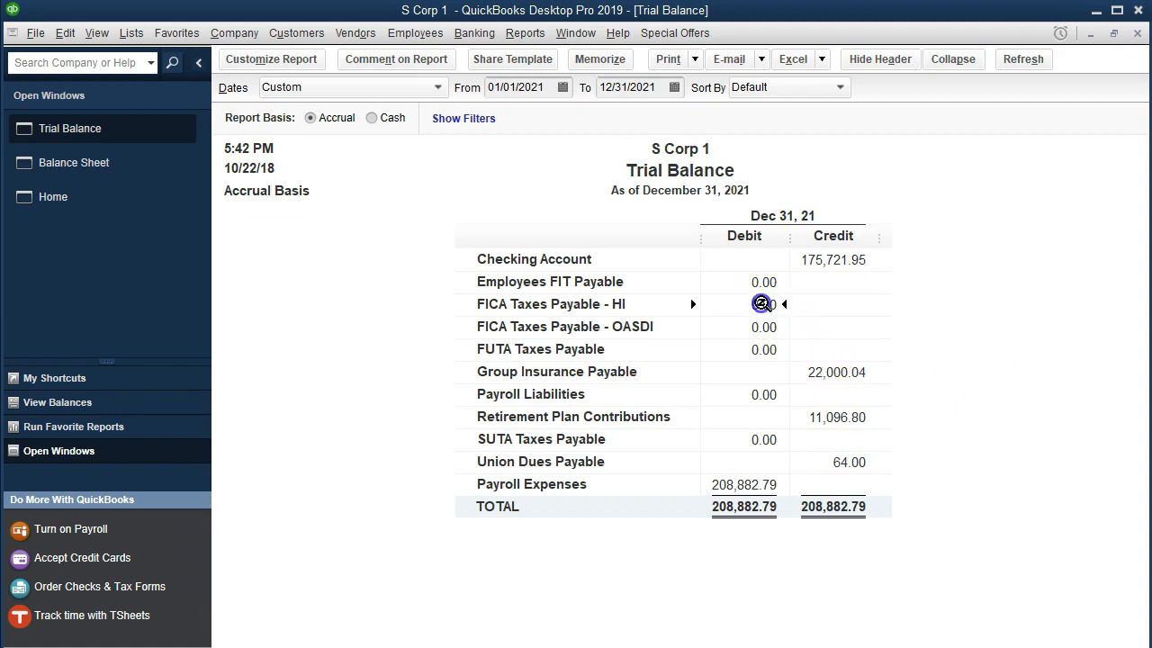
pyautogui.click(760, 326)
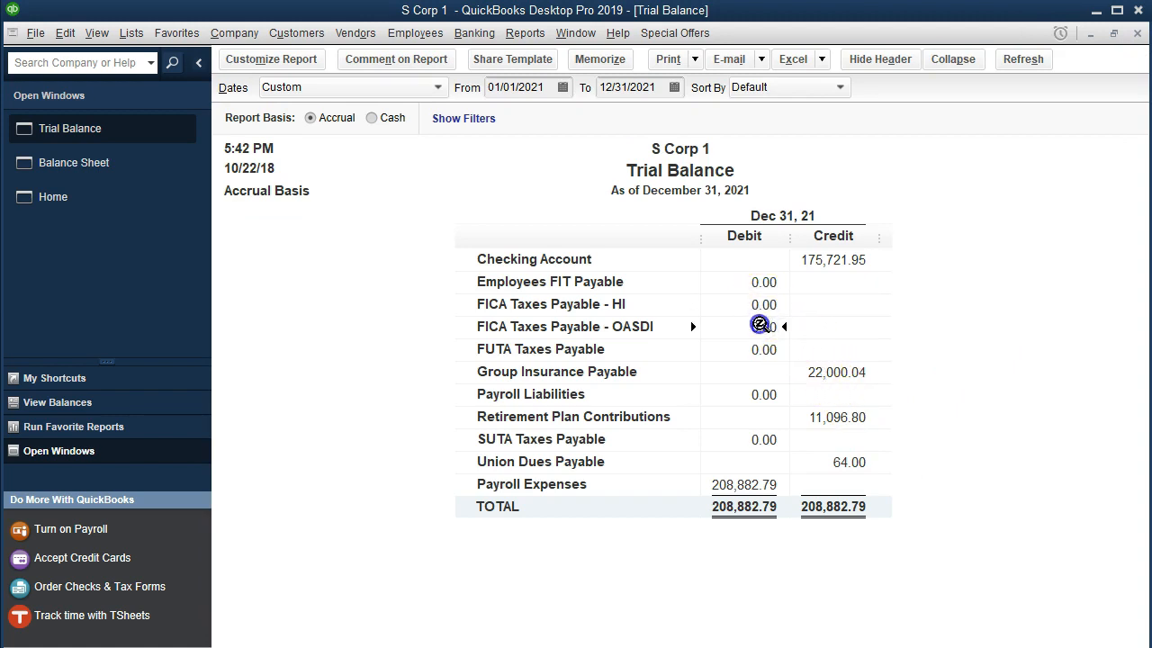
pyautogui.doubleClick(760, 326)
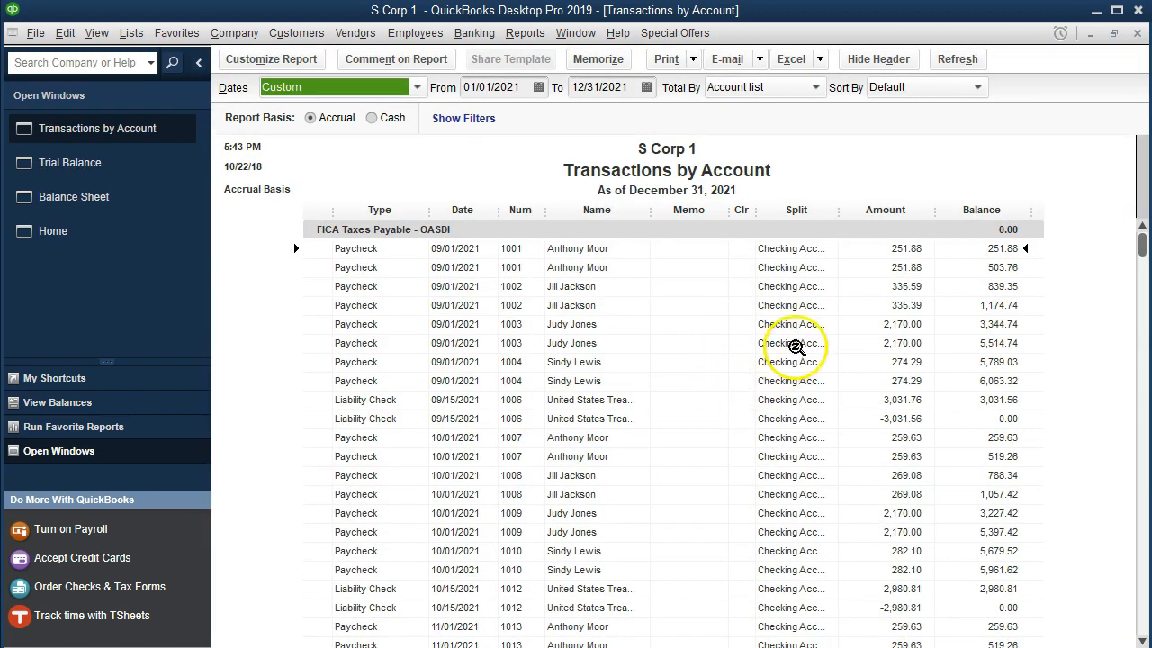
# Examine the OASDI balance after each month's liability checks, from 09/15/2021 through 12/15/2021
pyautogui.scroll(-5, 810, 337)
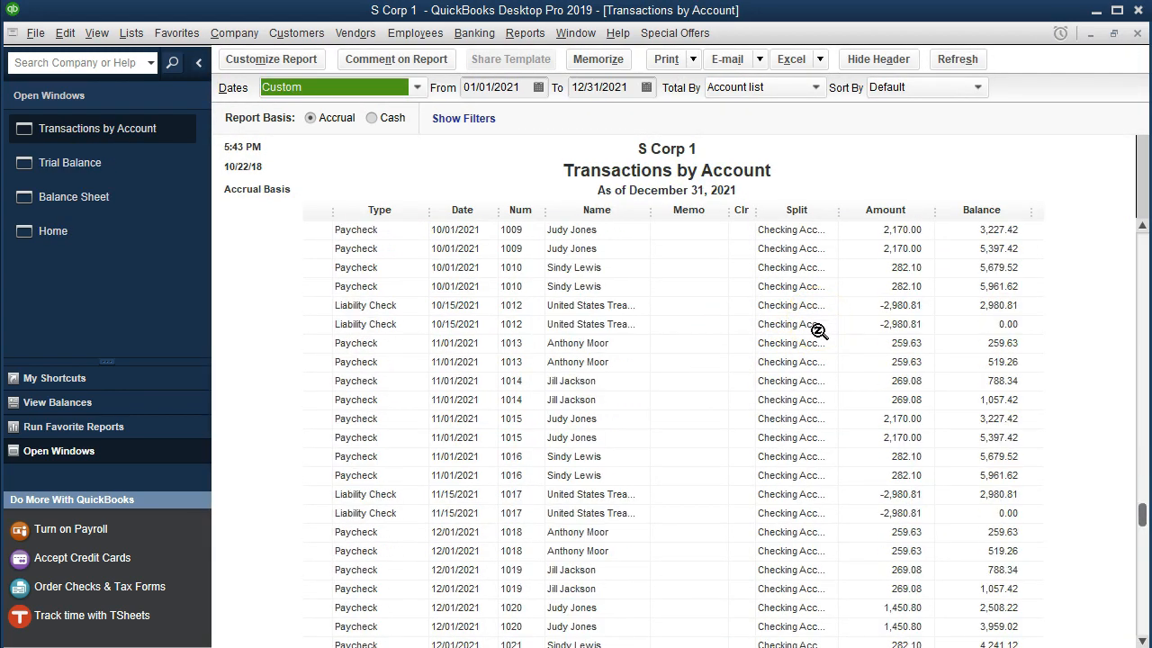
pyautogui.scroll(-1, 819, 331)
pyautogui.scroll(4, 1003, 438)
pyautogui.click(1006, 305)
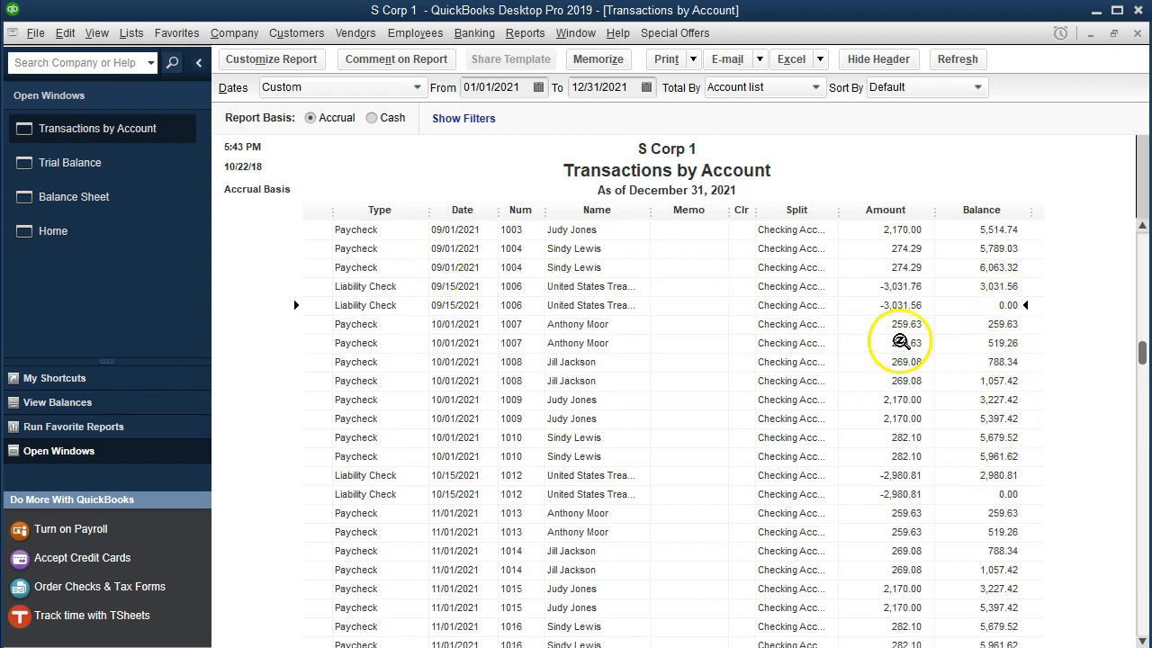
pyautogui.scroll(-1, 1015, 303)
pyautogui.click(1007, 437)
pyautogui.scroll(-2, 990, 432)
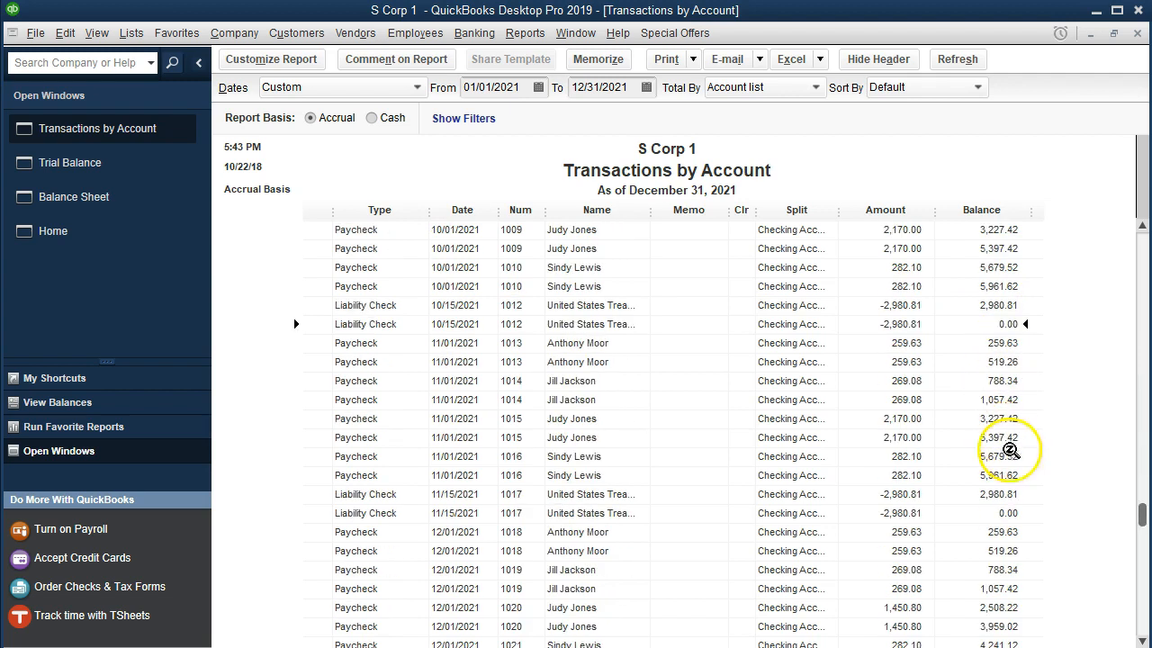
pyautogui.click(1004, 514)
pyautogui.scroll(-1, 1002, 490)
pyautogui.scroll(-1, 994, 477)
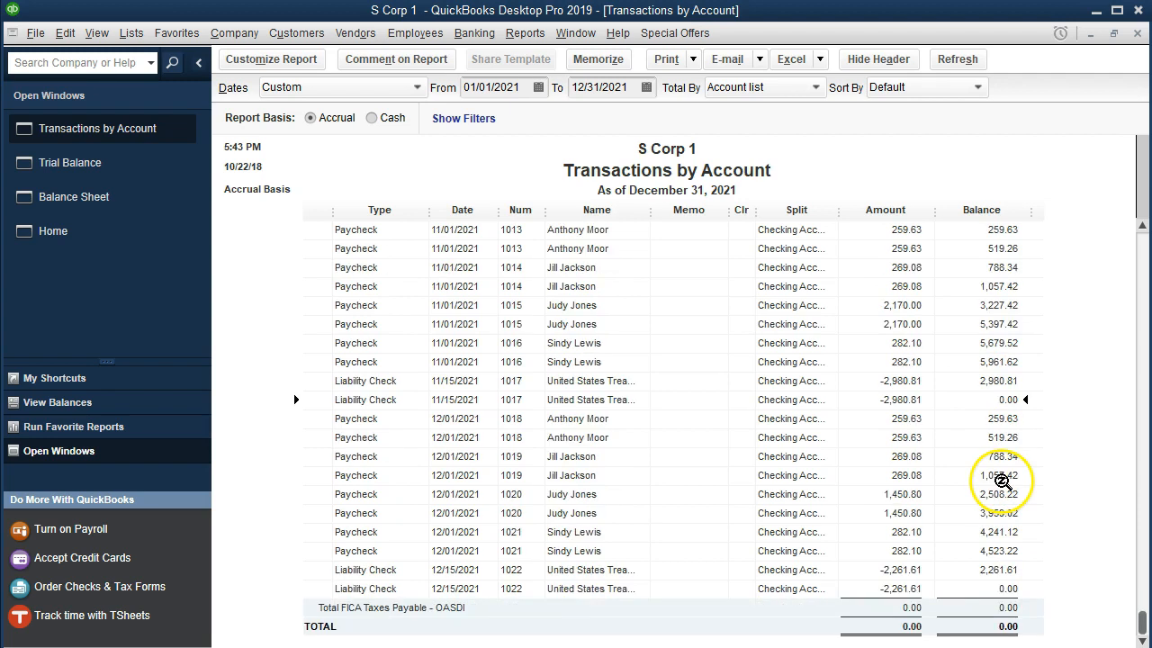
pyautogui.click(988, 589)
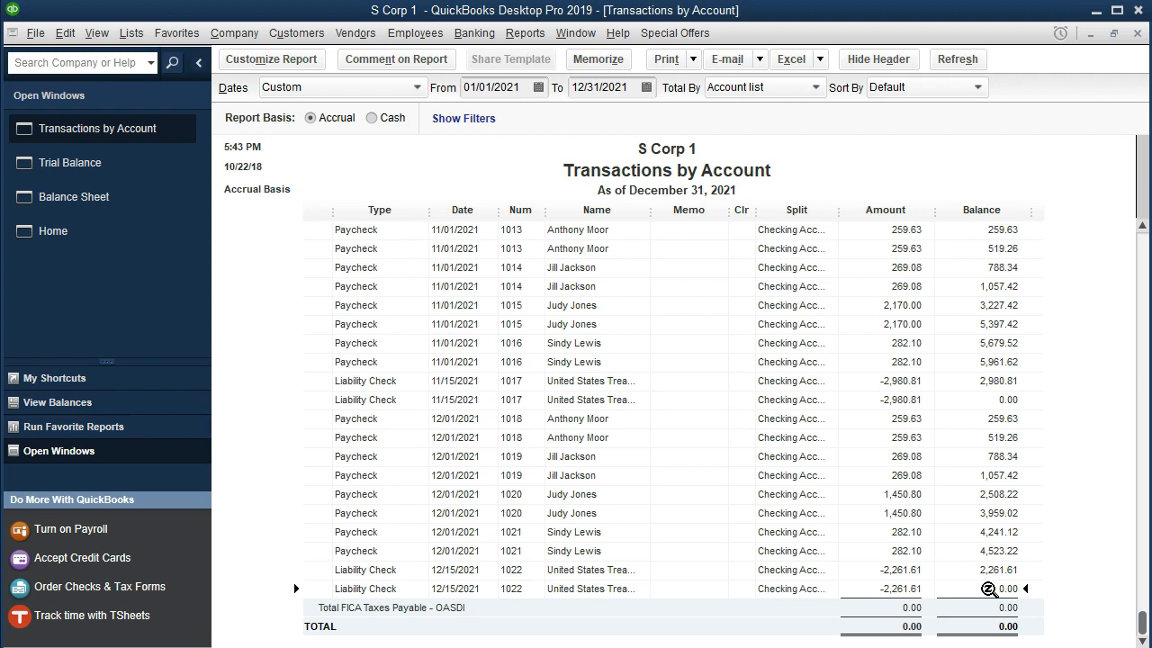
# Recheck the OASDI balance after the September through December liability checks and open the 12/15/2021 liability check
pyautogui.doubleClick(987, 587)
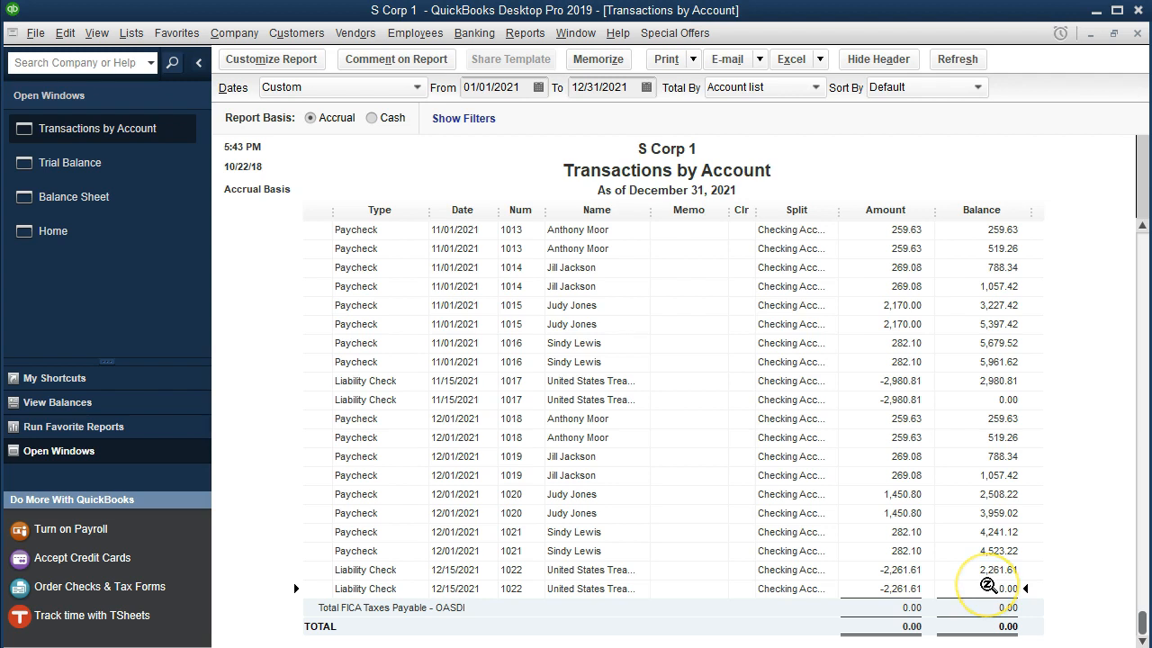
pyautogui.doubleClick(990, 598)
pyautogui.scroll(7, 602, 487)
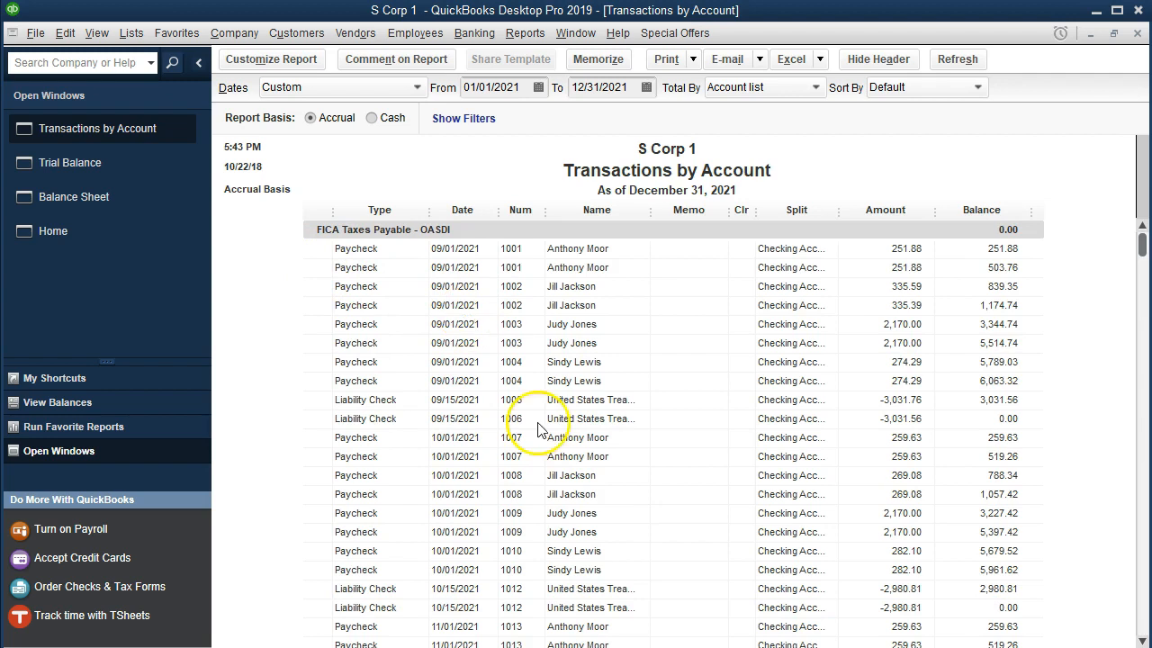
pyautogui.scroll(-4, 681, 482)
pyautogui.scroll(-3, 681, 482)
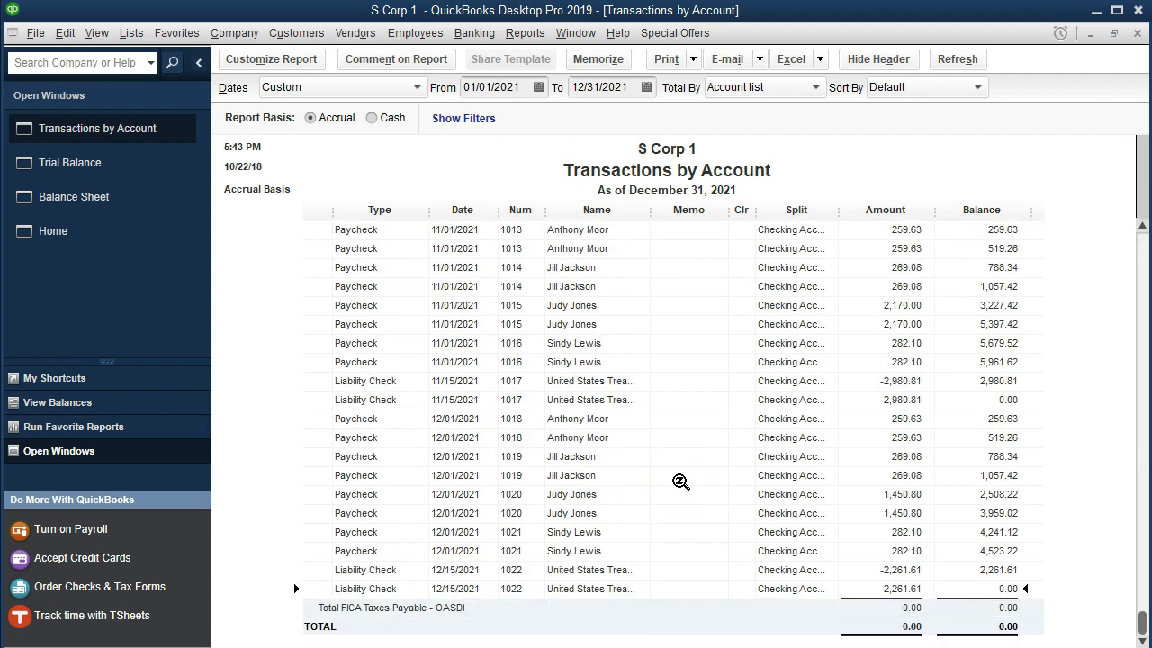
pyautogui.doubleClick(863, 568)
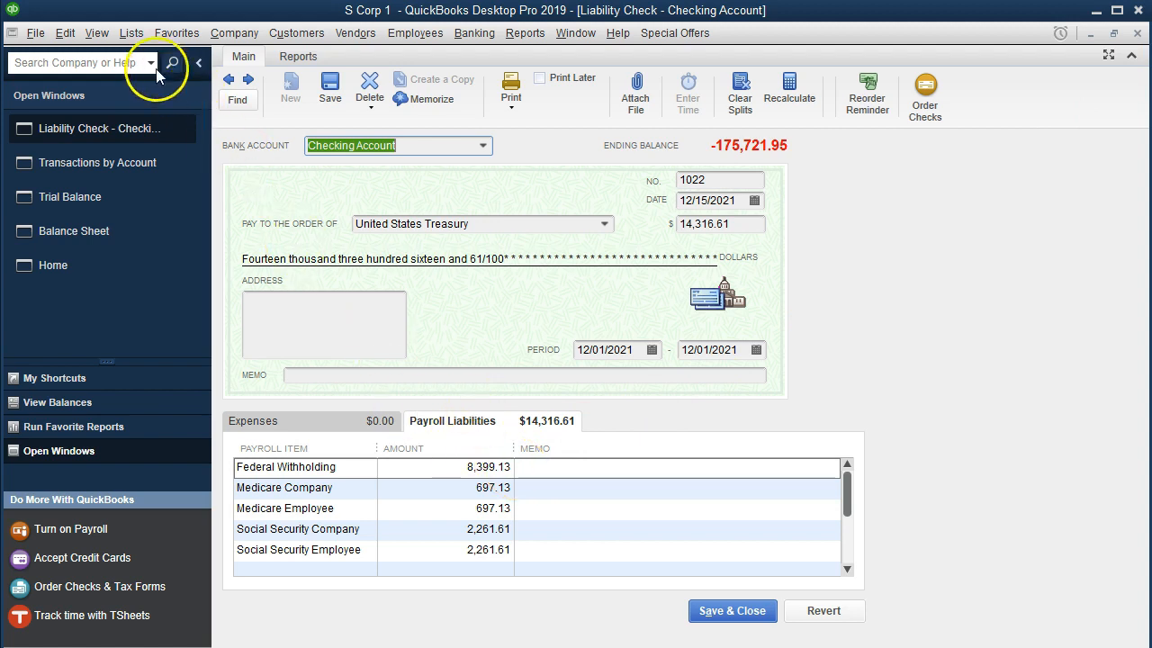
# Open the Payroll Item List and locate the Federal Withholding item among the federal tax items
pyautogui.click(132, 33)
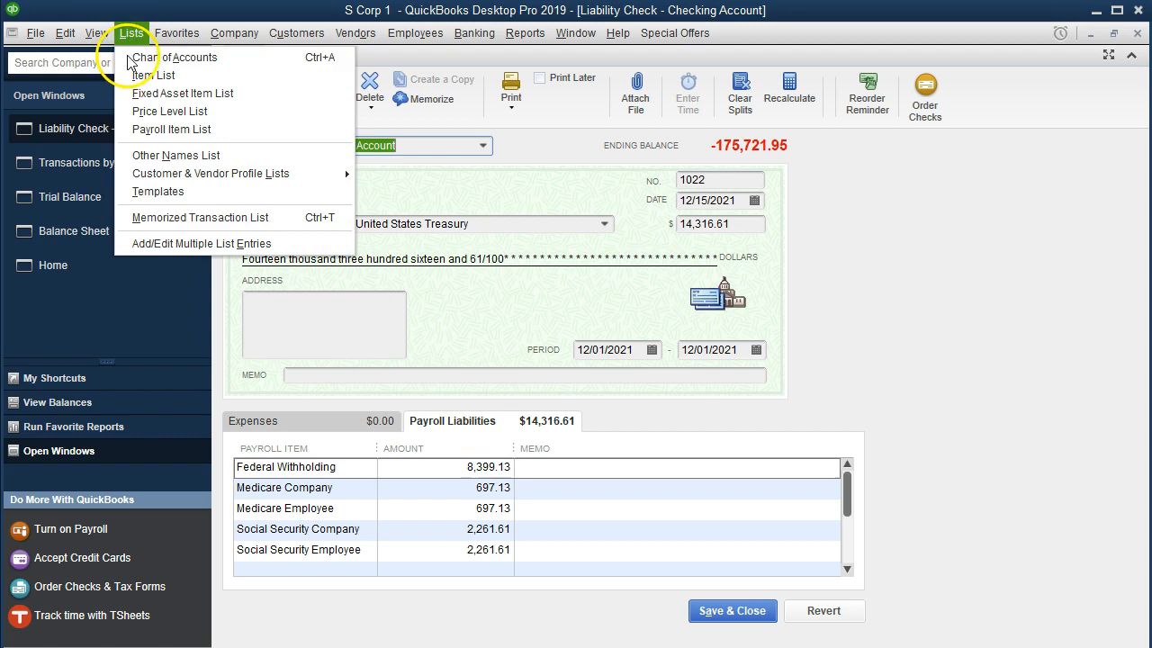
pyautogui.click(149, 131)
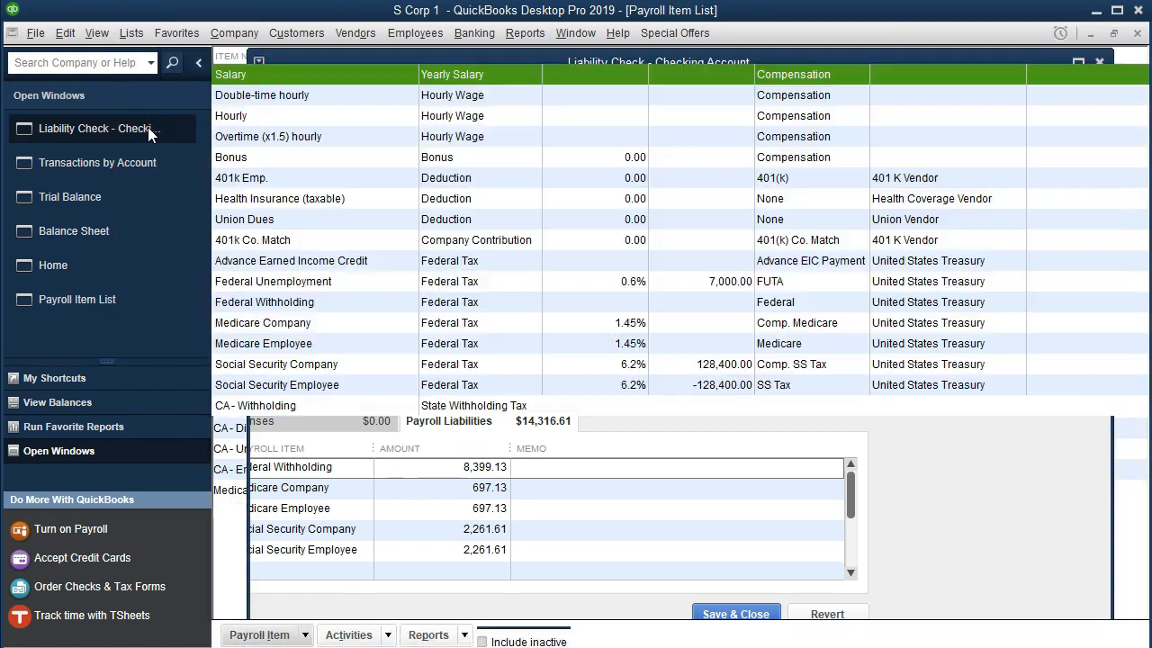
pyautogui.click(311, 275)
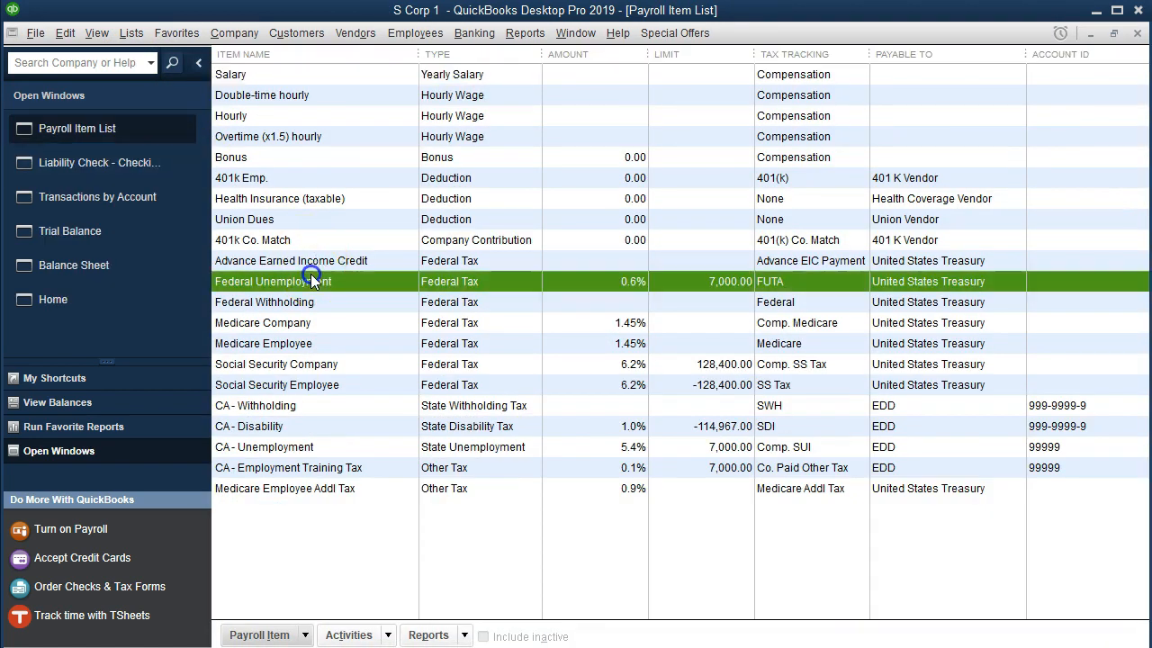
pyautogui.doubleClick(310, 303)
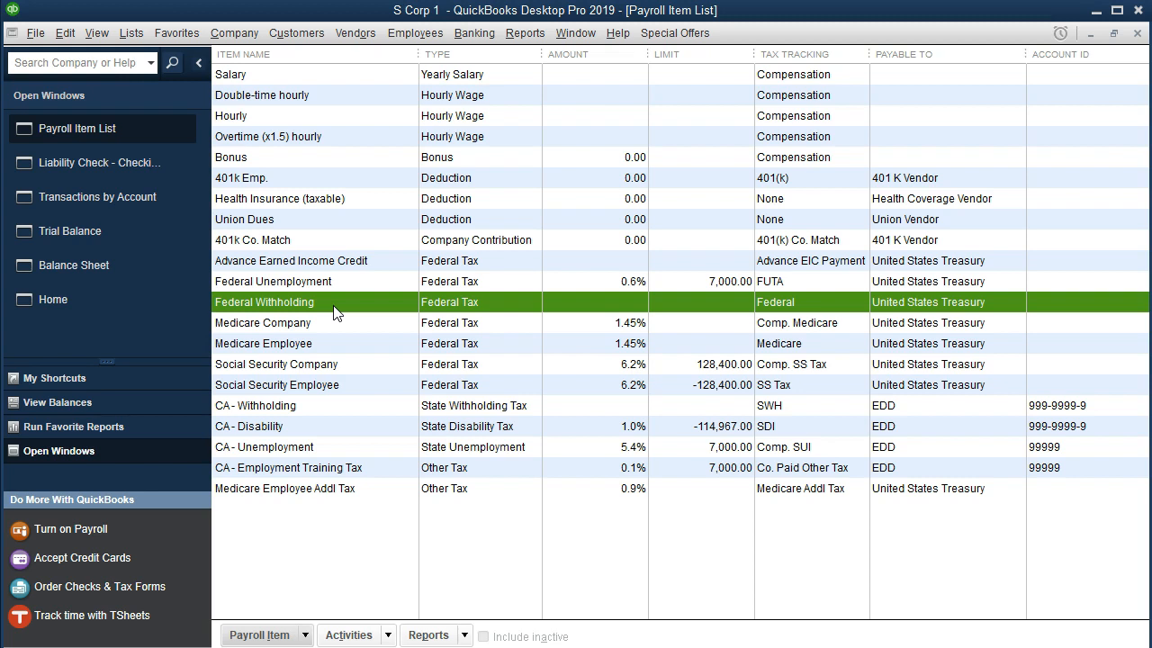
# Close the Payroll Item List, the liability check and the OASDI transaction detail to return to the trial balance
pyautogui.click(1137, 33)
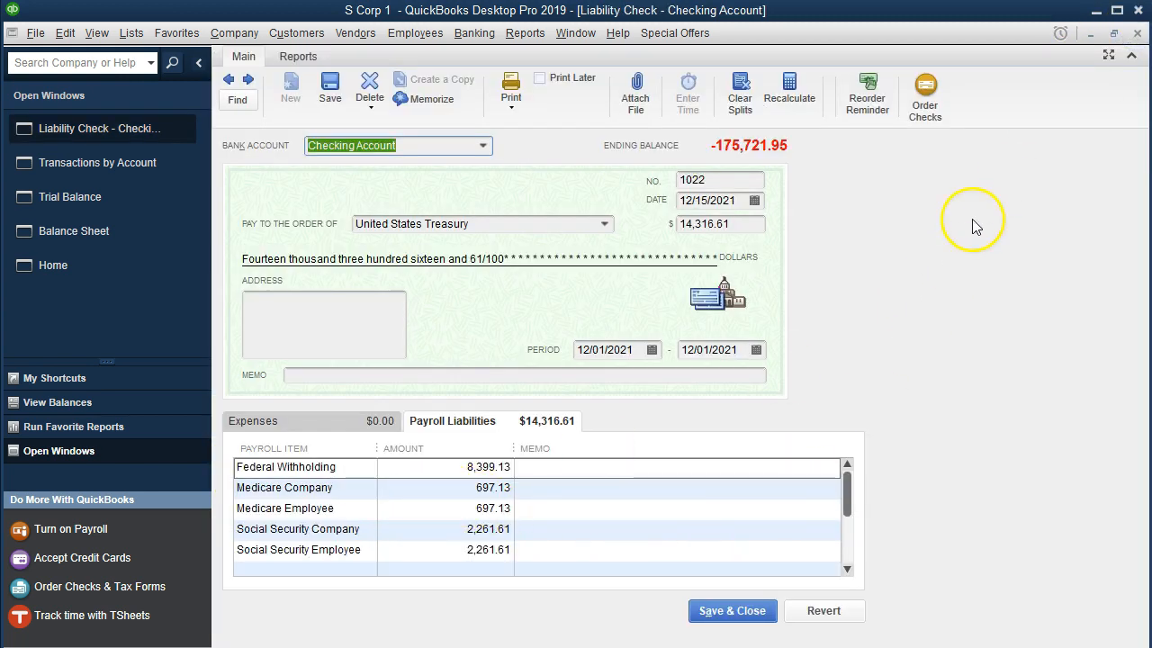
pyautogui.click(1137, 33)
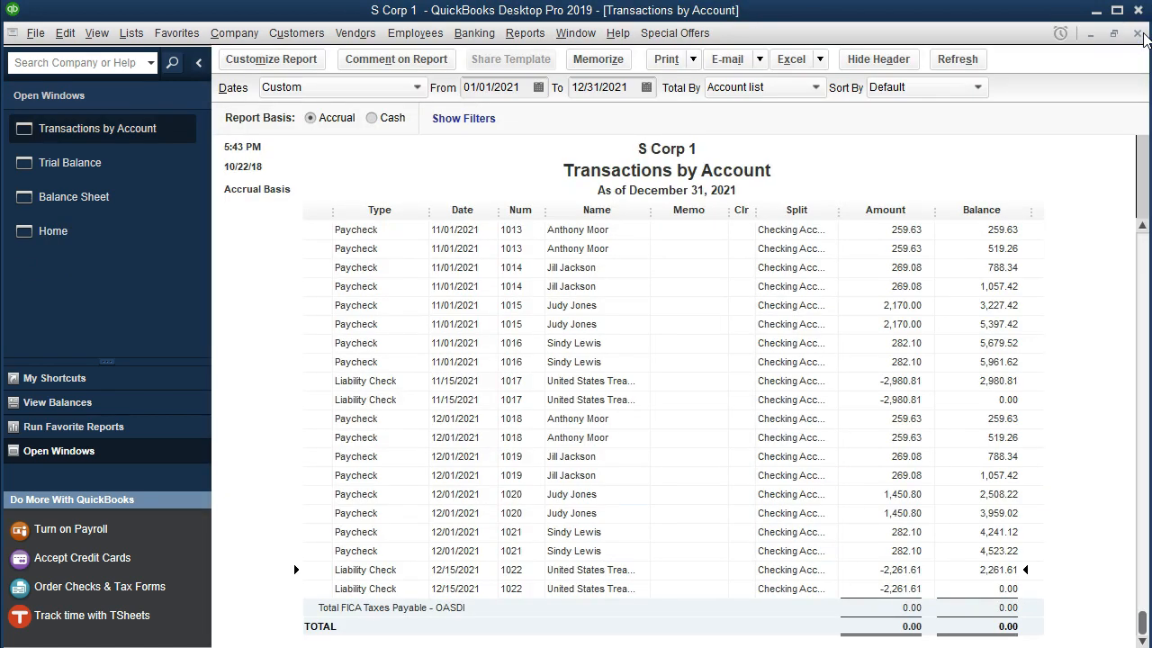
pyautogui.click(1138, 34)
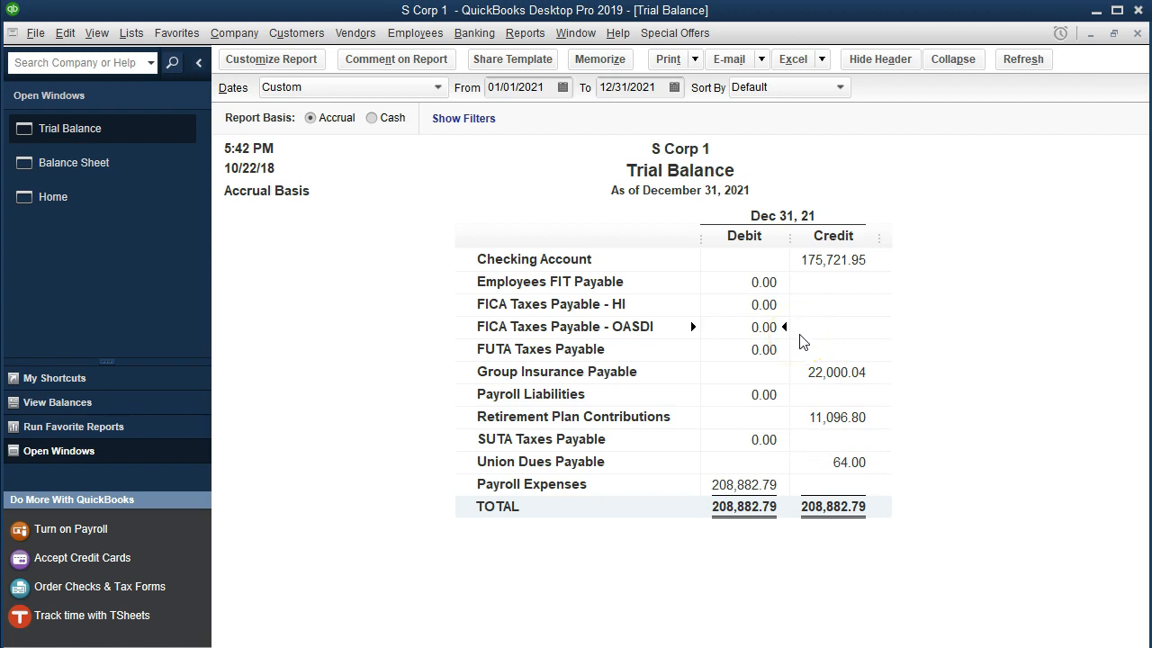
# Switch to the Excel payroll workbook and select the Group Insurance, Union Dues and Retirement Plan Contributions ending balances in column AI for their sum
pyautogui.hotkey('alt', 'Tab')
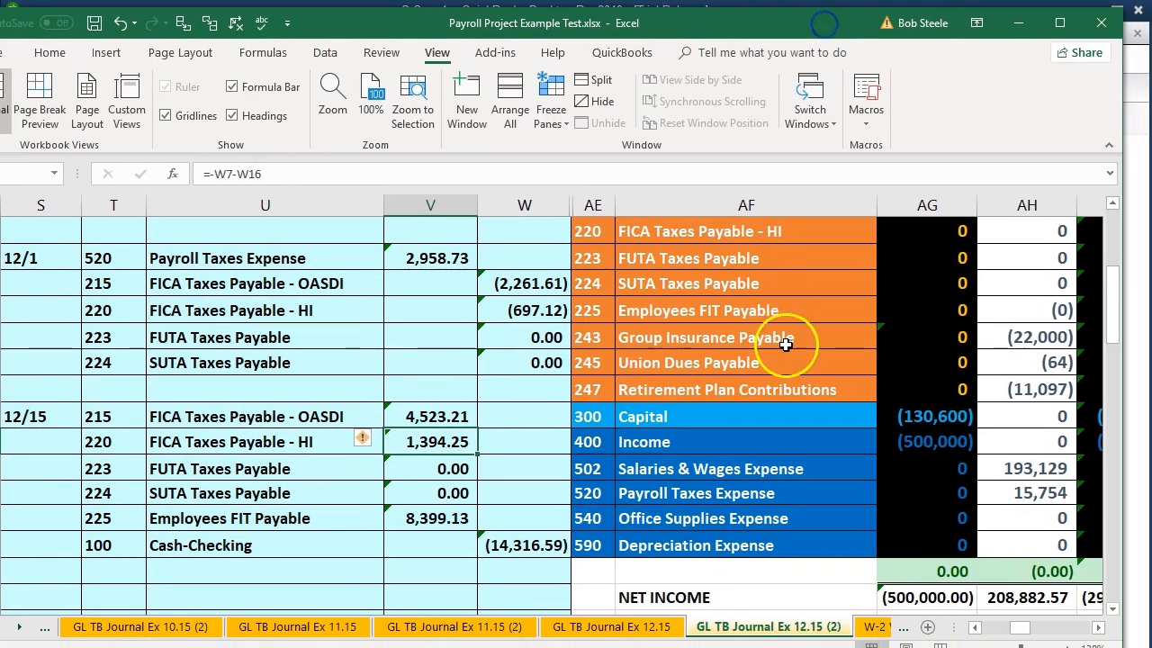
pyautogui.click(785, 344)
pyautogui.press('Right')
pyautogui.press('Right')
pyautogui.press('Right')
pyautogui.press('Right')
pyautogui.scroll(2, 779, 346)
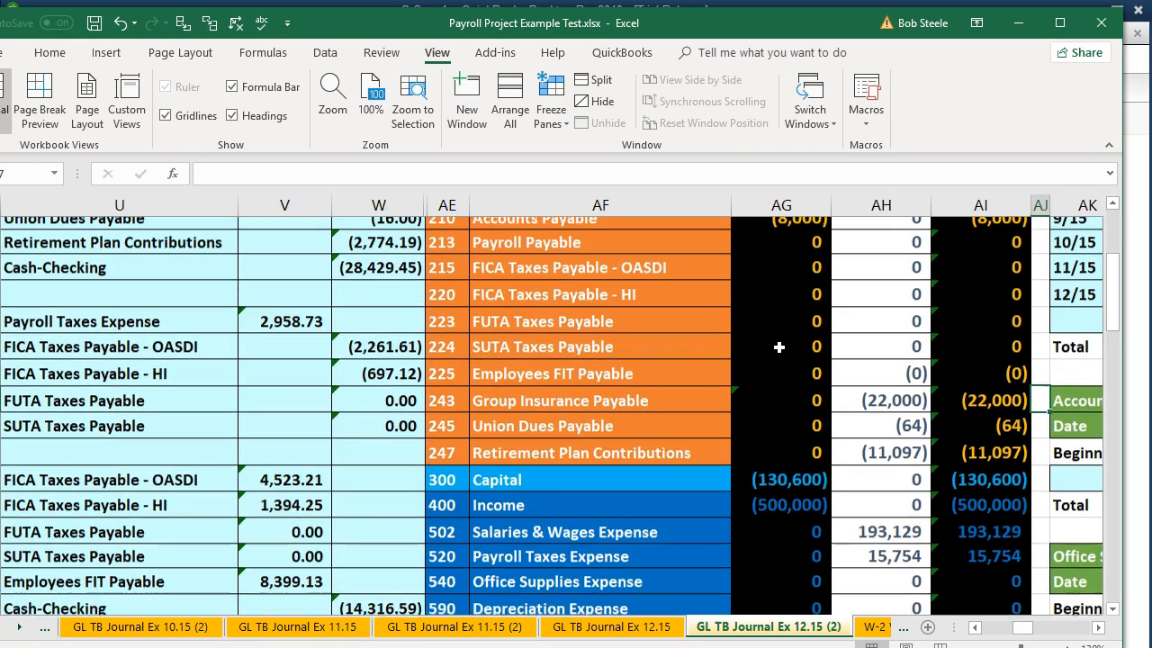
pyautogui.moveTo(970, 486); pyautogui.dragTo(974, 540)
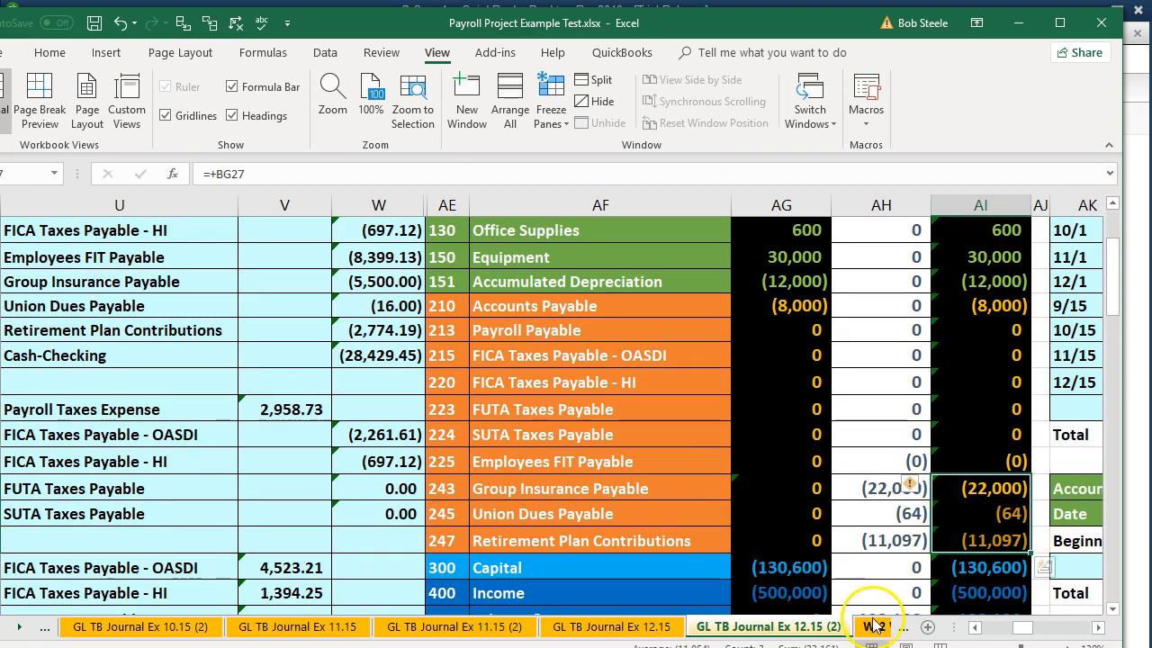
# Move the workbook aside, return to the QuickBooks balance sheet and check Total Other Current Liabilities against the worksheet's sum
pyautogui.moveTo(804, 35); pyautogui.dragTo(800, 17)
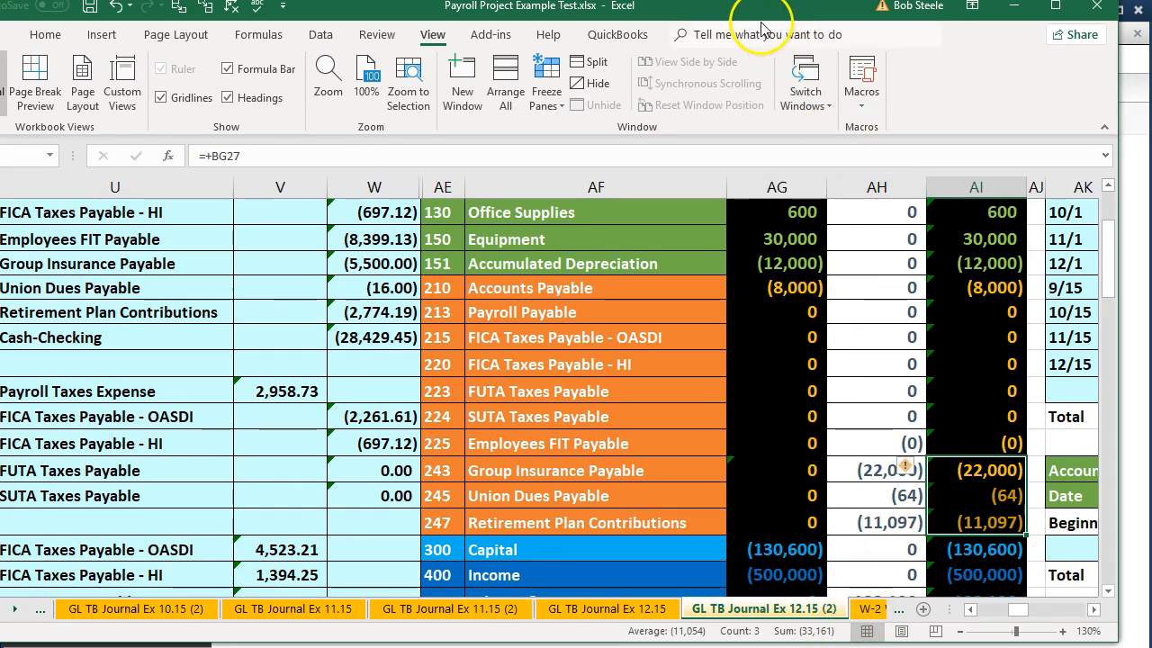
pyautogui.moveTo(760, 17); pyautogui.dragTo(1150, 32)
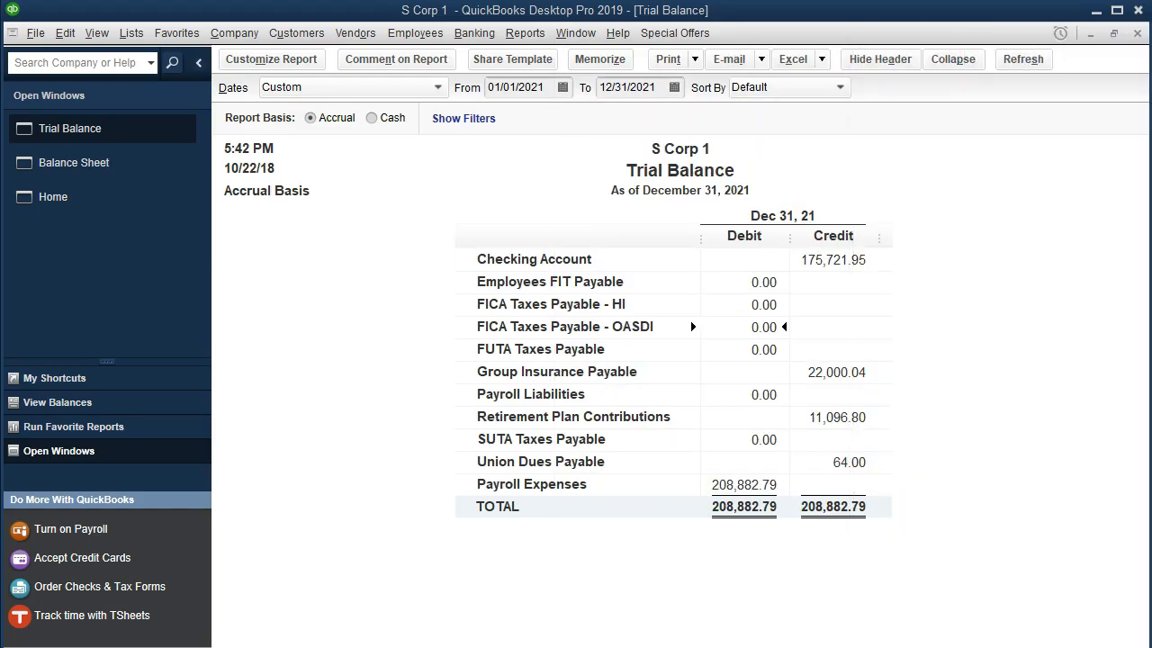
pyautogui.click(120, 168)
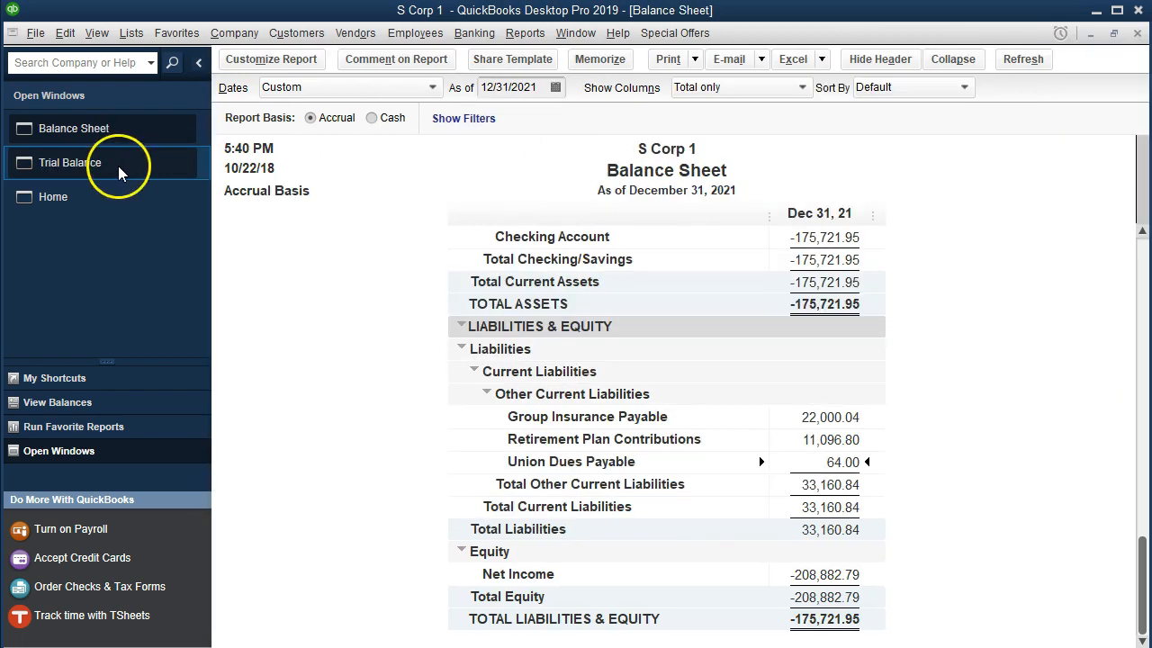
pyautogui.click(859, 484)
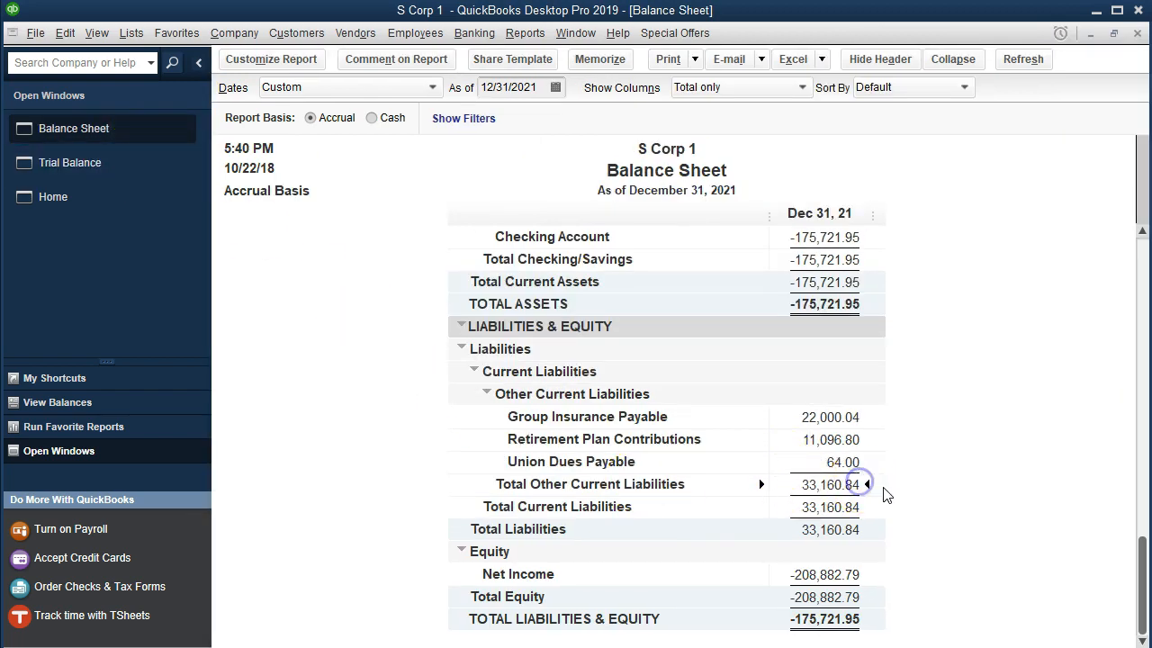